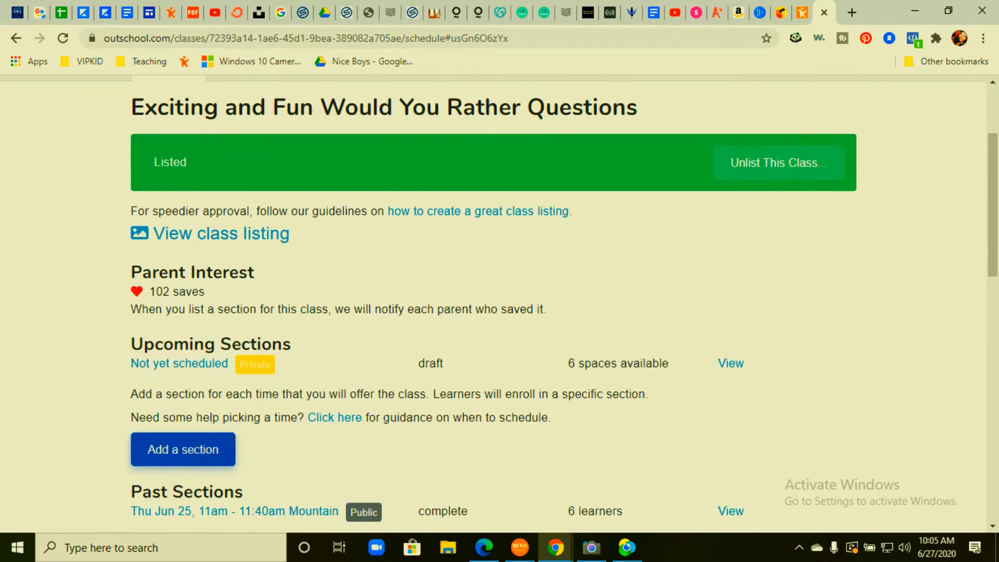
# Review the upcoming and past sections on the class's summary page
pyautogui.scroll(-1, 500, 302)
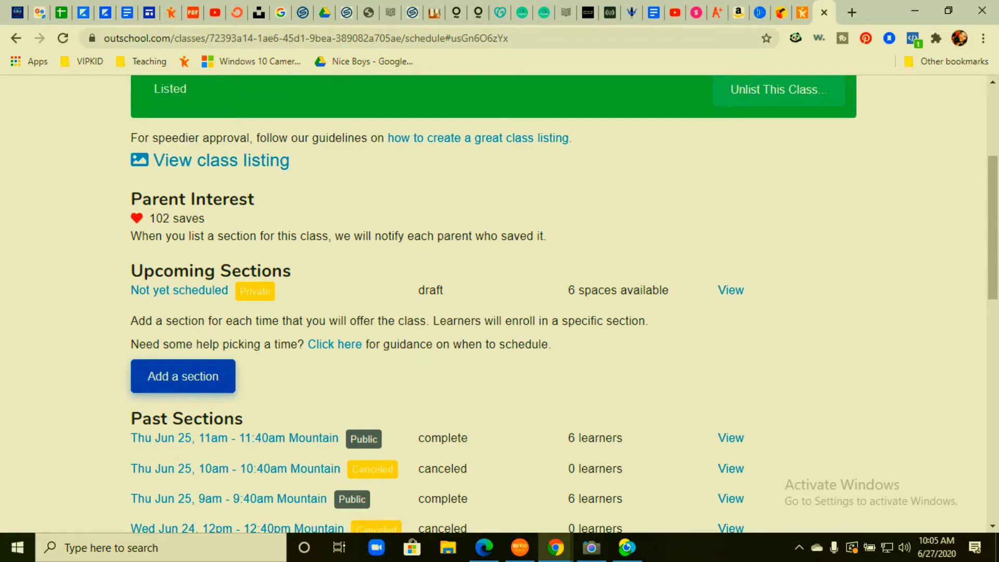
pyautogui.scroll(-1, 499, 302)
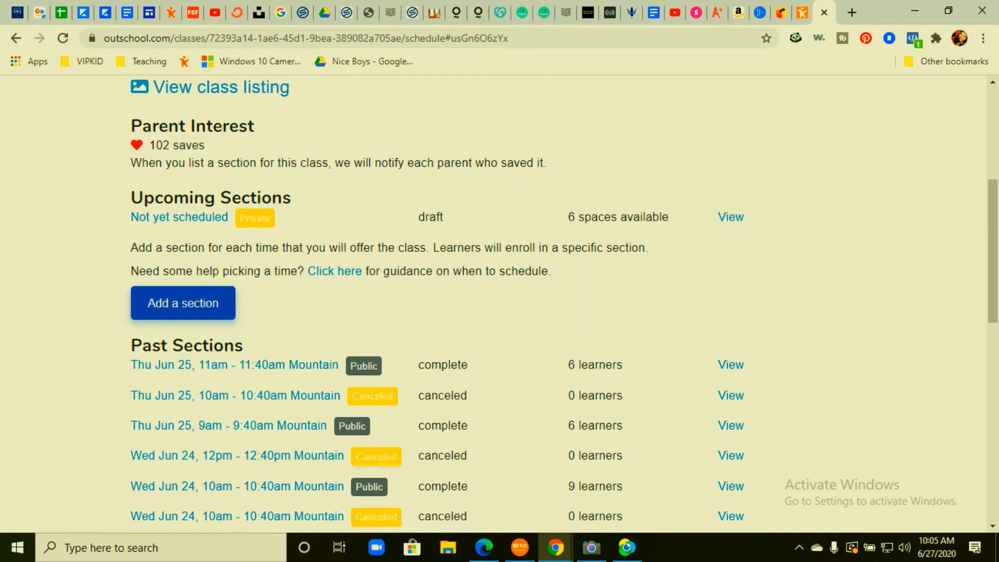
pyautogui.scroll(-2, 499, 302)
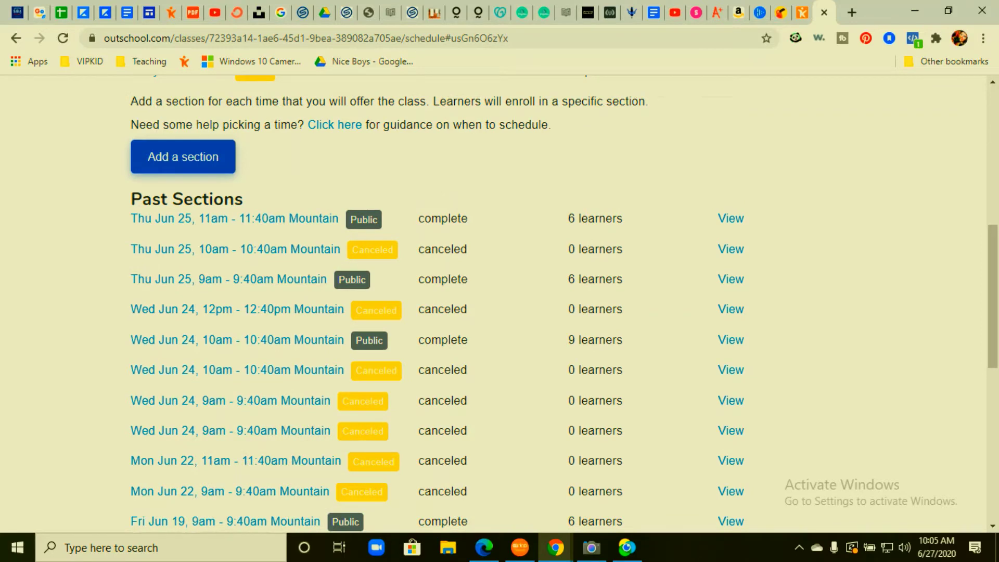
pyautogui.scroll(-1, 500, 302)
pyautogui.scroll(2, 500, 302)
pyautogui.scroll(4, 499, 302)
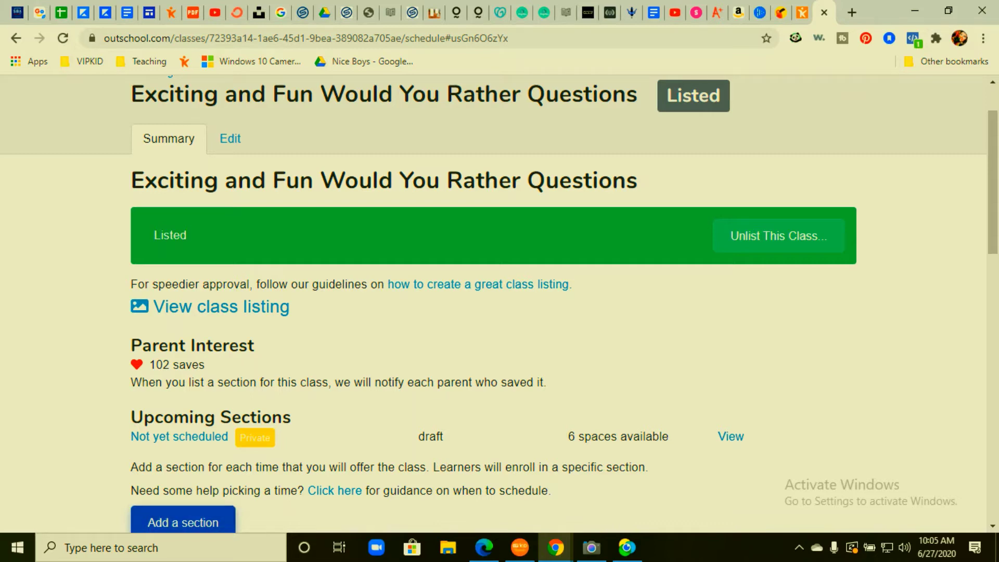
# View the public class listing and examine its meeting format, duration, class size, age range and price
pyautogui.click(221, 307)
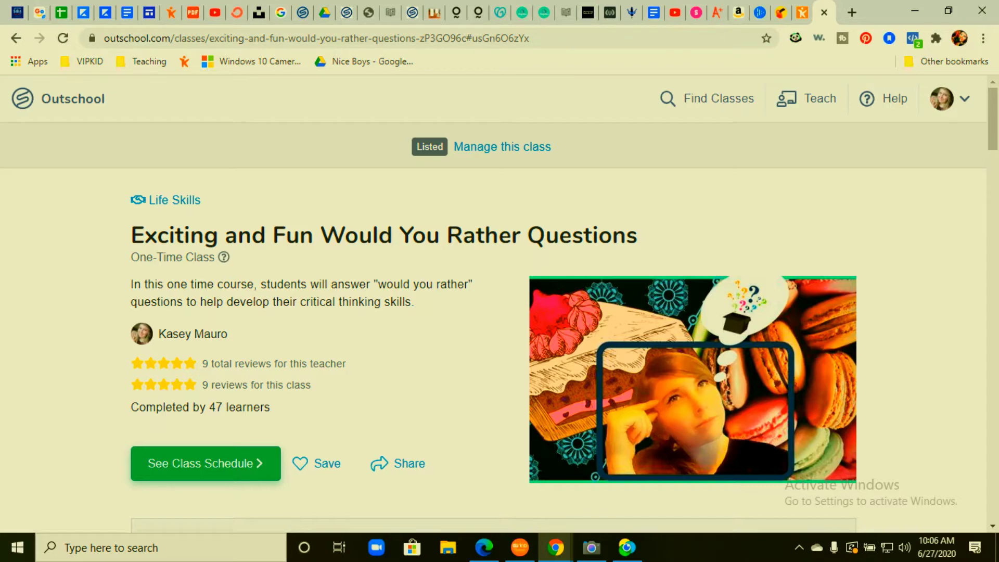
pyautogui.scroll(-5, 493, 302)
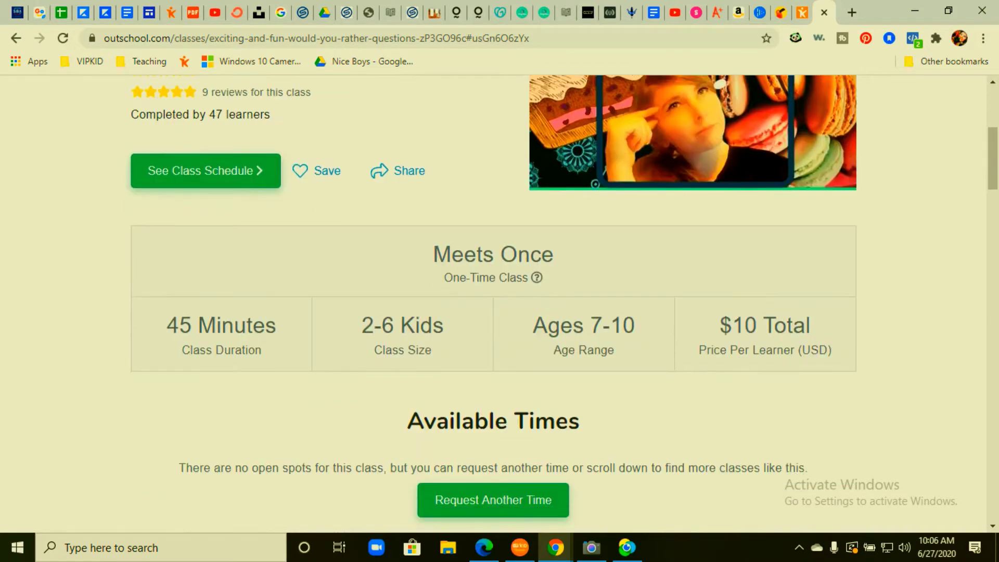
pyautogui.moveTo(433, 254); pyautogui.dragTo(560, 350)
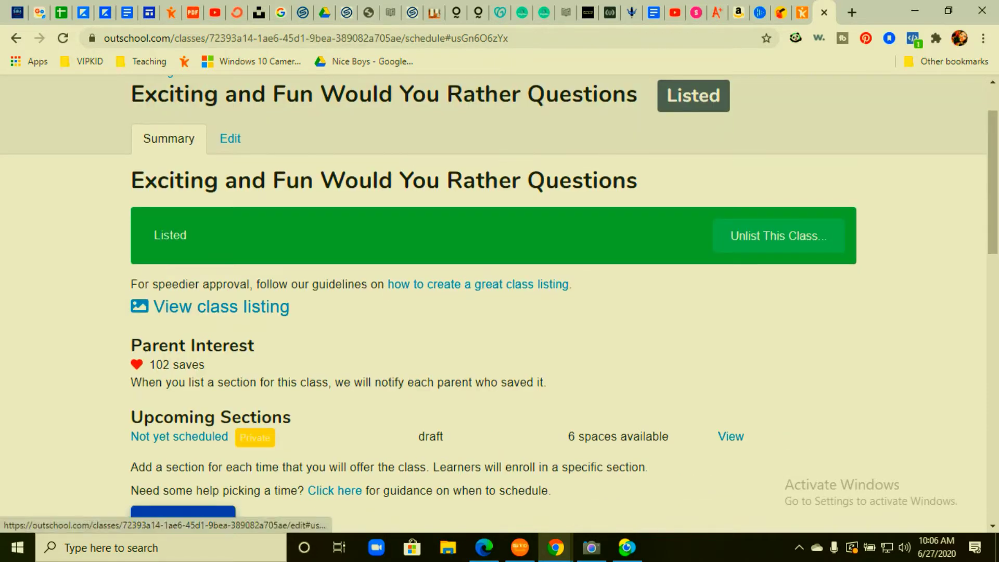
# Open the class for editing and examine the title guidelines alongside the existing class title
pyautogui.click(230, 139)
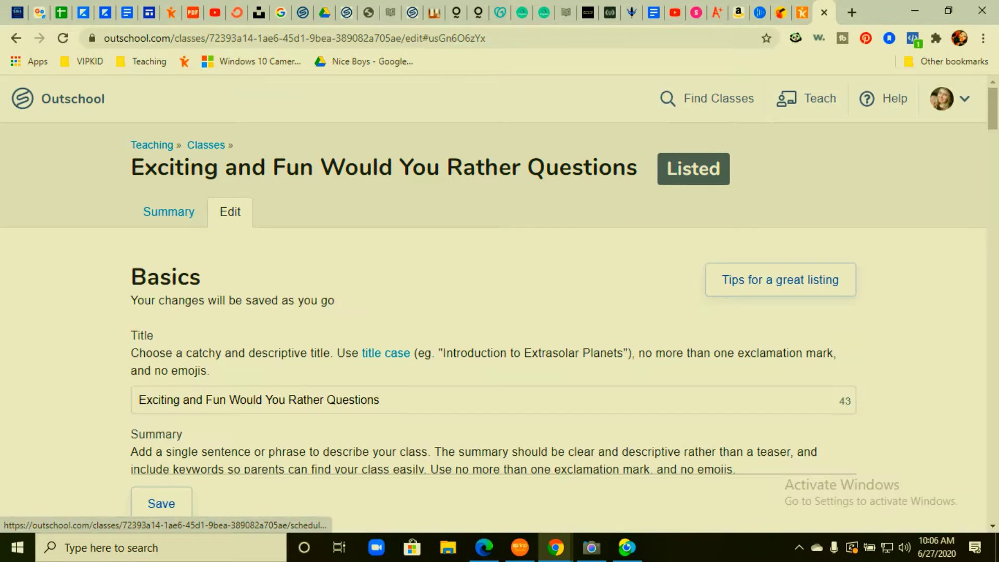
pyautogui.scroll(-3, 493, 302)
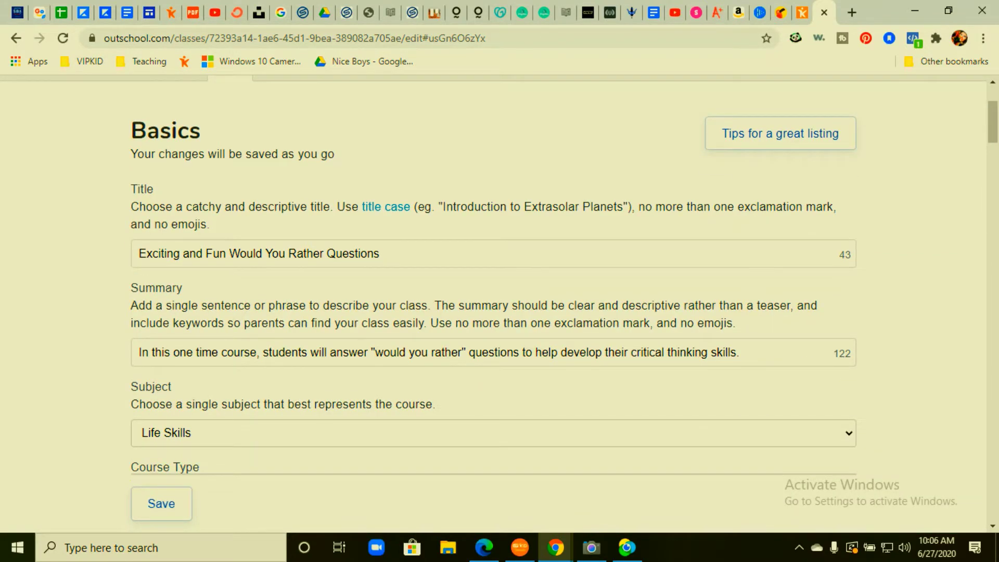
pyautogui.click(139, 253)
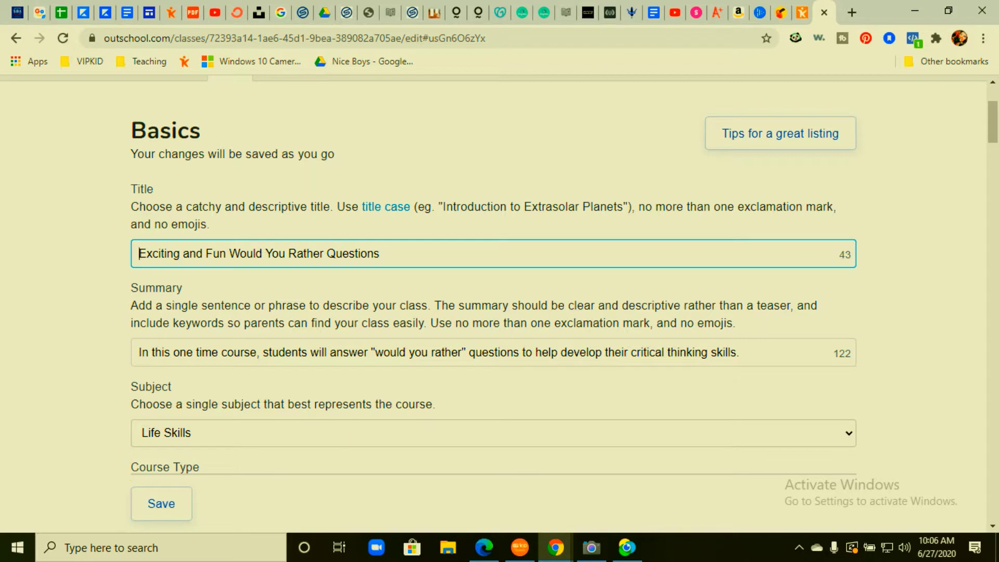
pyautogui.hotkey('ctrl', 'a')
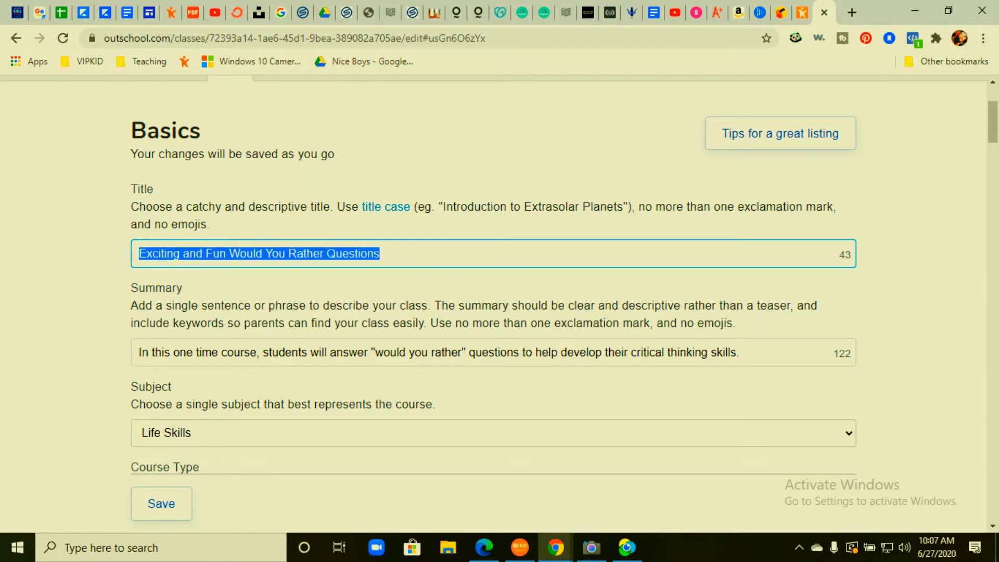
pyautogui.moveTo(446, 207); pyautogui.dragTo(461, 207)
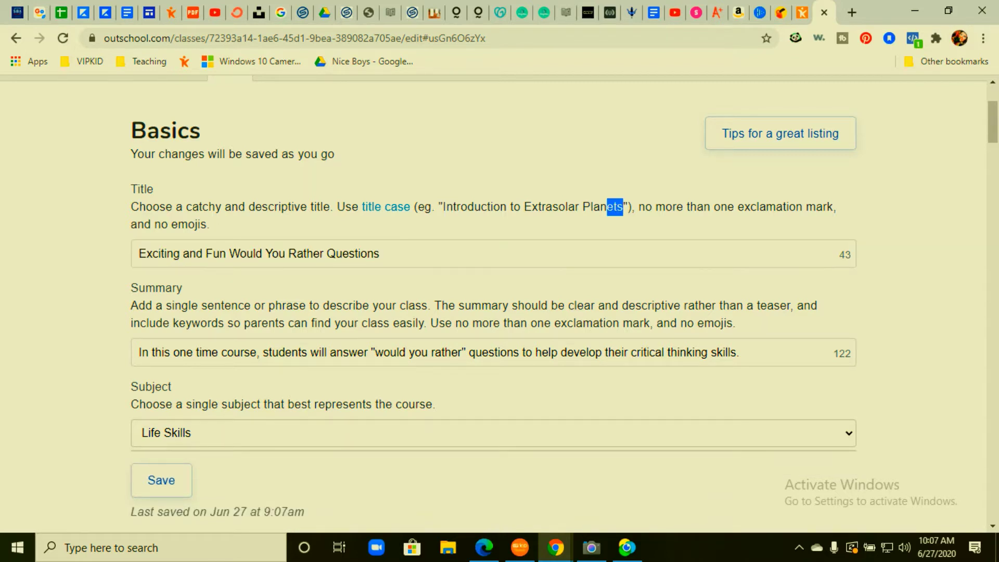
pyautogui.hotkey('shift', 'Tab')
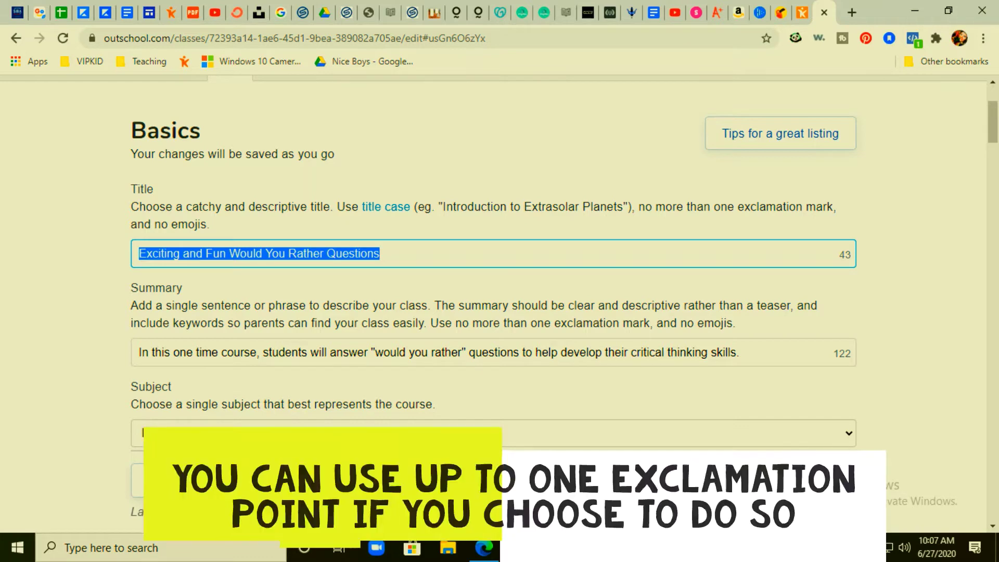
# Read the summary guidelines and the one-sentence class summary in the Basics section
pyautogui.scroll(-1, 494, 312)
pyautogui.moveTo(130, 214); pyautogui.dragTo(182, 214)
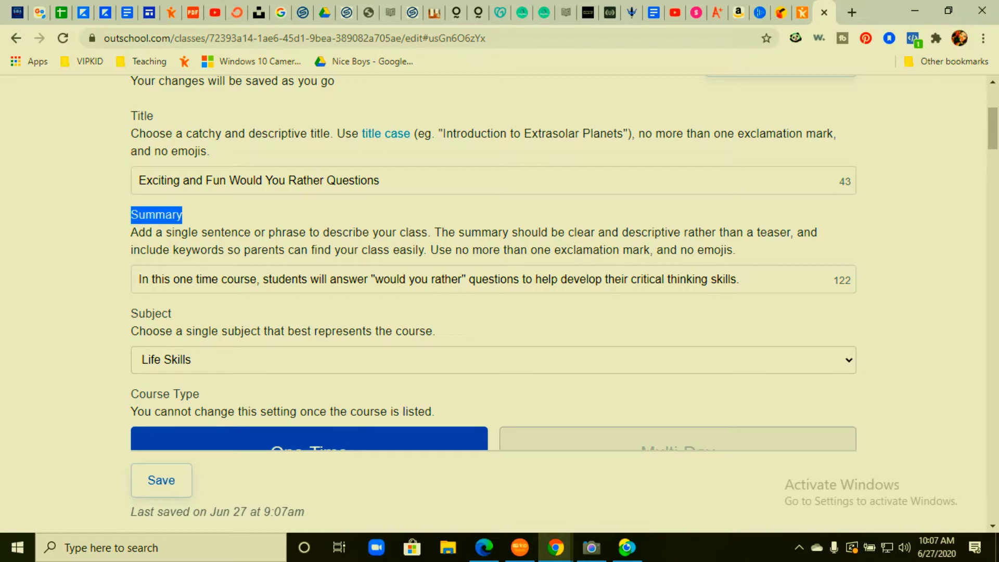
pyautogui.moveTo(139, 279); pyautogui.dragTo(740, 279)
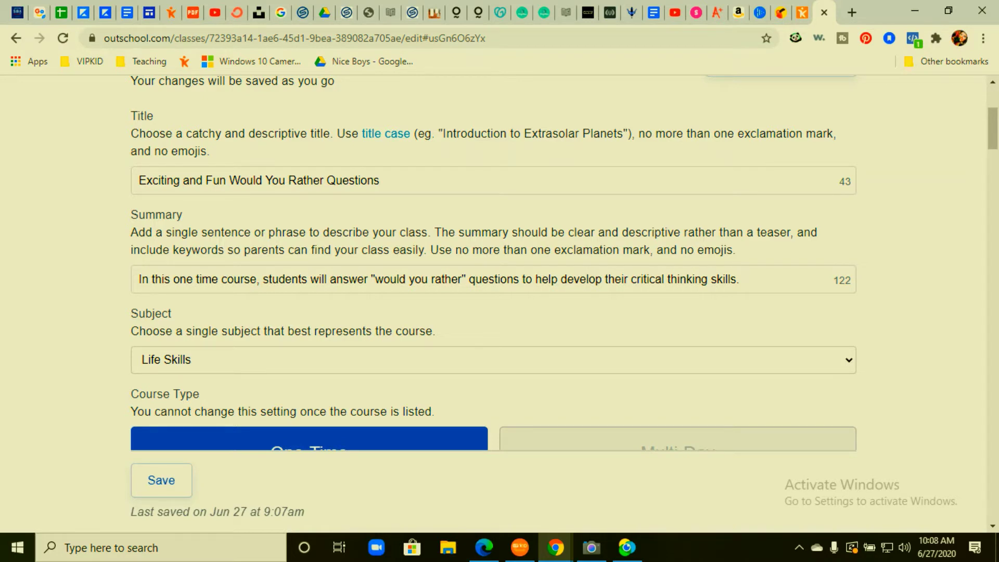
# Look through the available course subjects and keep Life Skills as the choice
pyautogui.moveTo(131, 313); pyautogui.dragTo(153, 313)
pyautogui.hotkey('alt', 'Down')
pyautogui.press('Up')
pyautogui.press('Up')
pyautogui.press('Up')
pyautogui.press('Up')
pyautogui.press('Up')
pyautogui.press('Down')
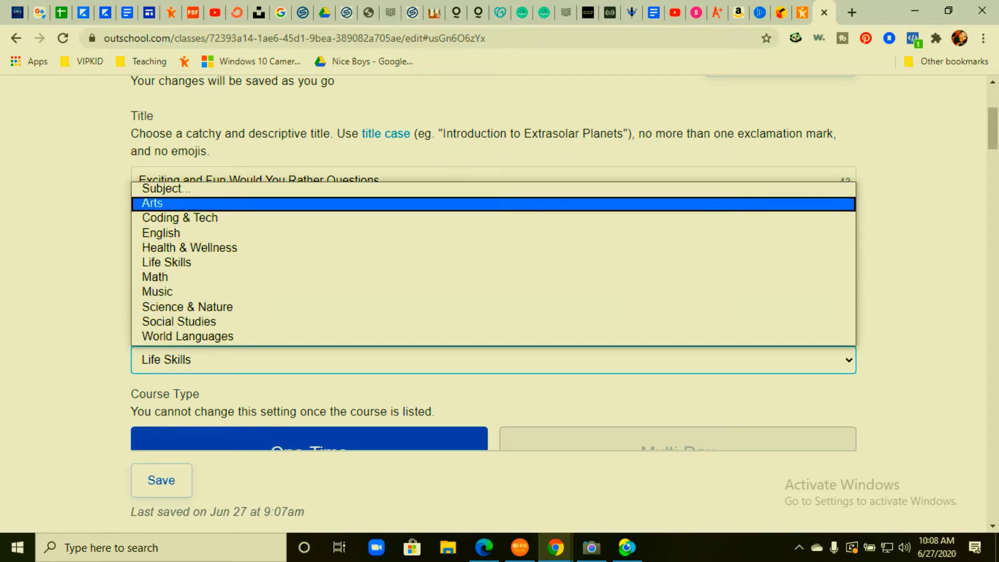
pyautogui.press('Down')
pyautogui.press('Down')
pyautogui.press('Down')
pyautogui.press('Down')
pyautogui.press('Down')
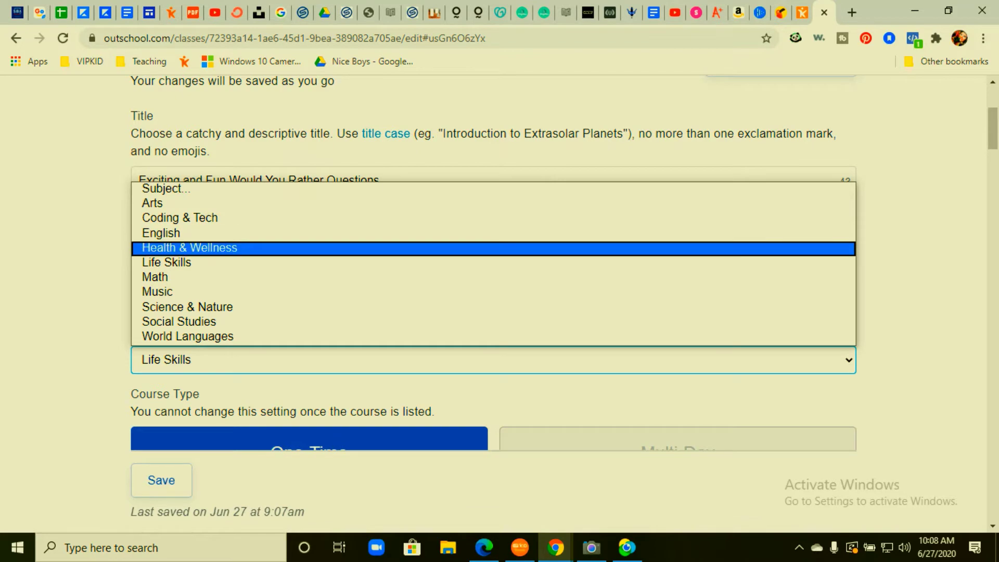
pyautogui.press('Down')
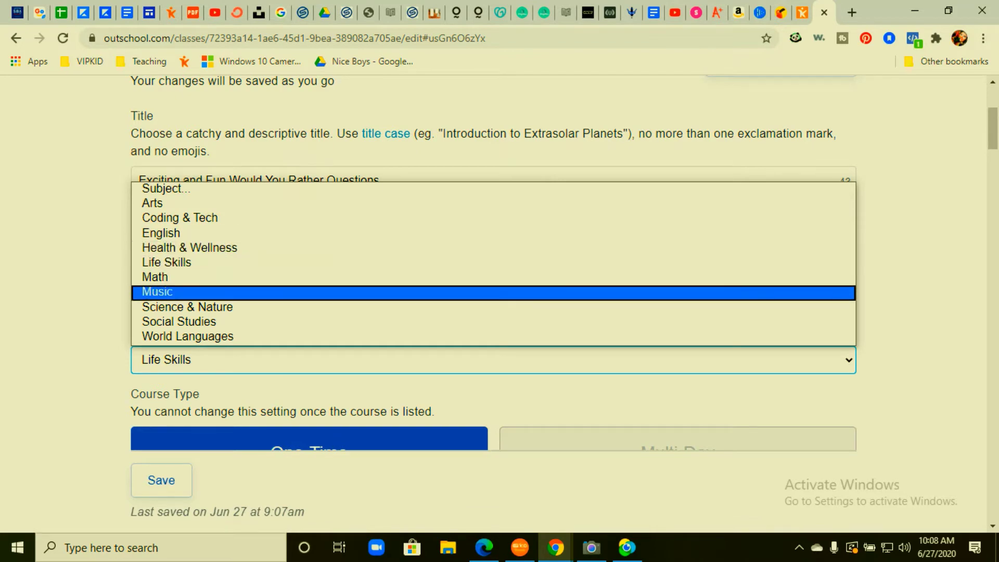
pyautogui.press('Down')
pyautogui.press('Down')
pyautogui.press('Up')
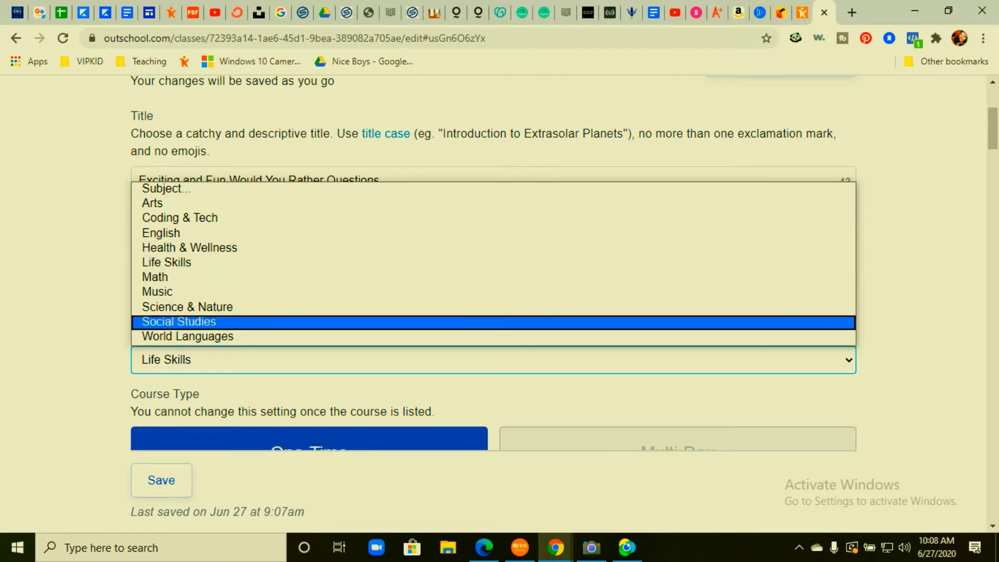
pyautogui.press('Escape')
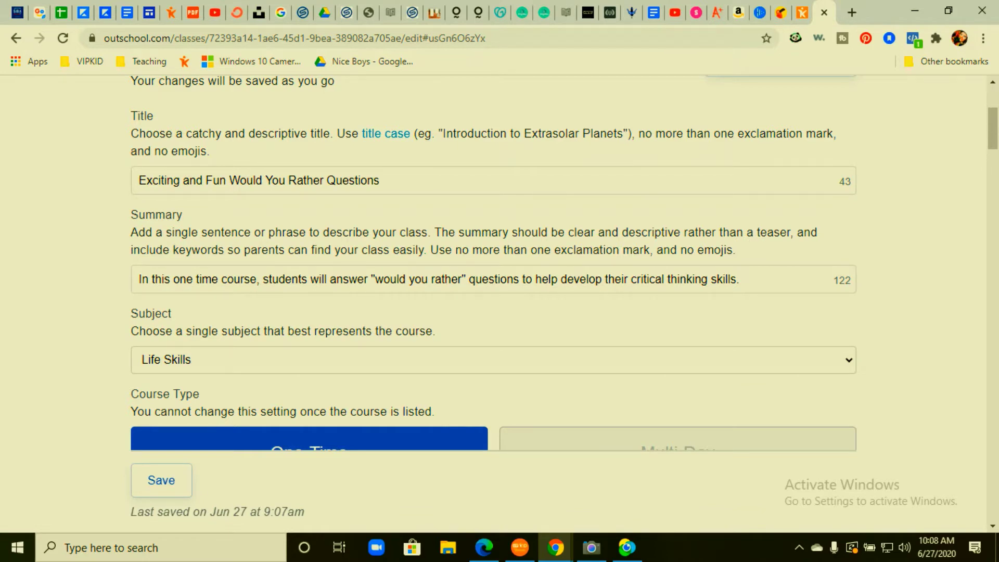
pyautogui.hotkey('alt', 'Down')
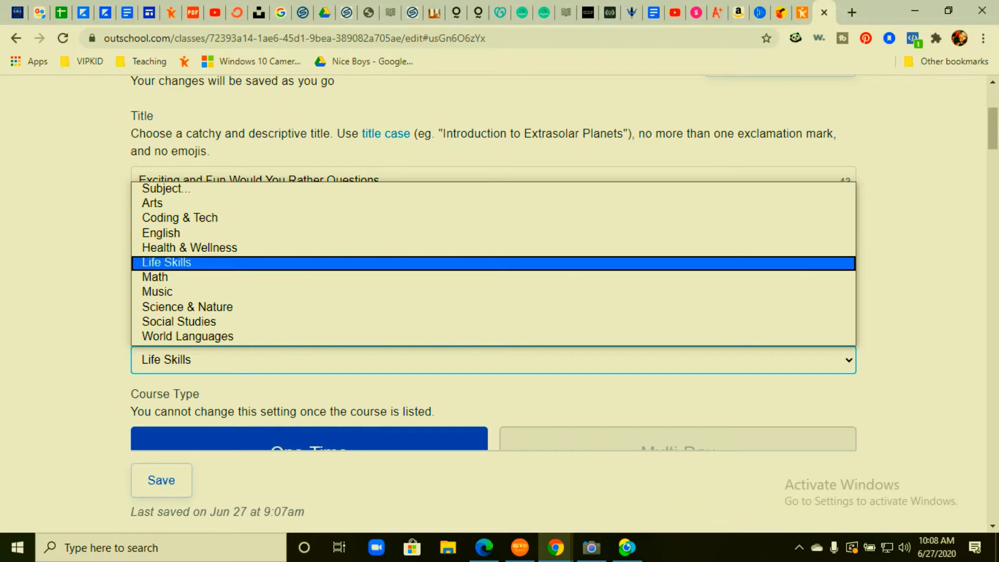
pyautogui.press('Return')
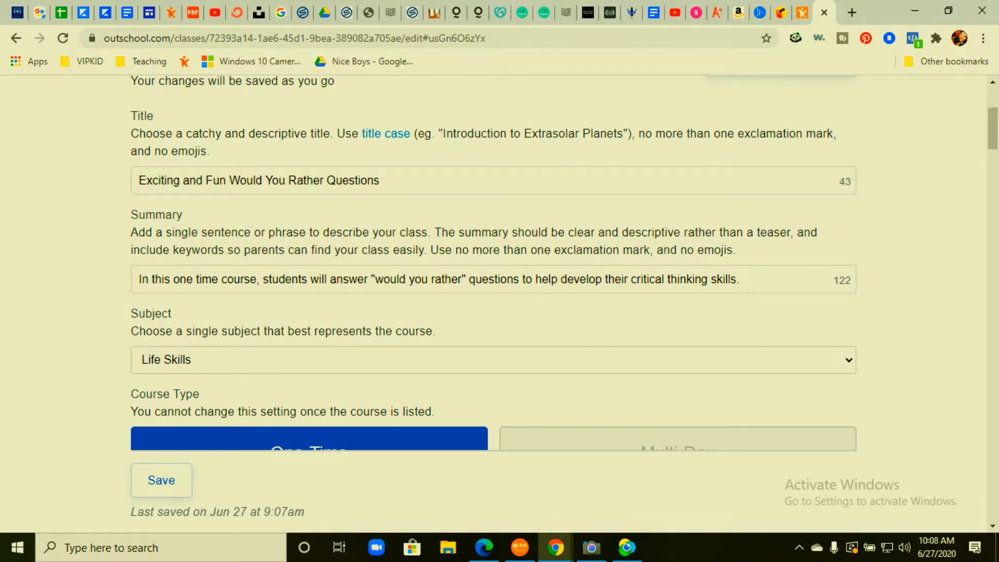
# Examine the course type options and the cover image and description video requirements
pyautogui.scroll(-4, 564, 262)
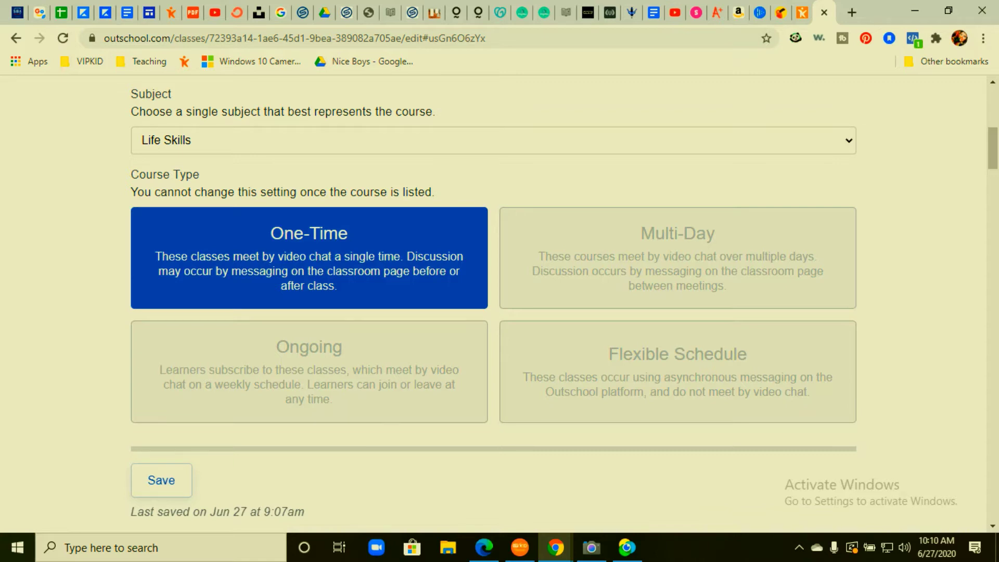
pyautogui.scroll(-7, 494, 263)
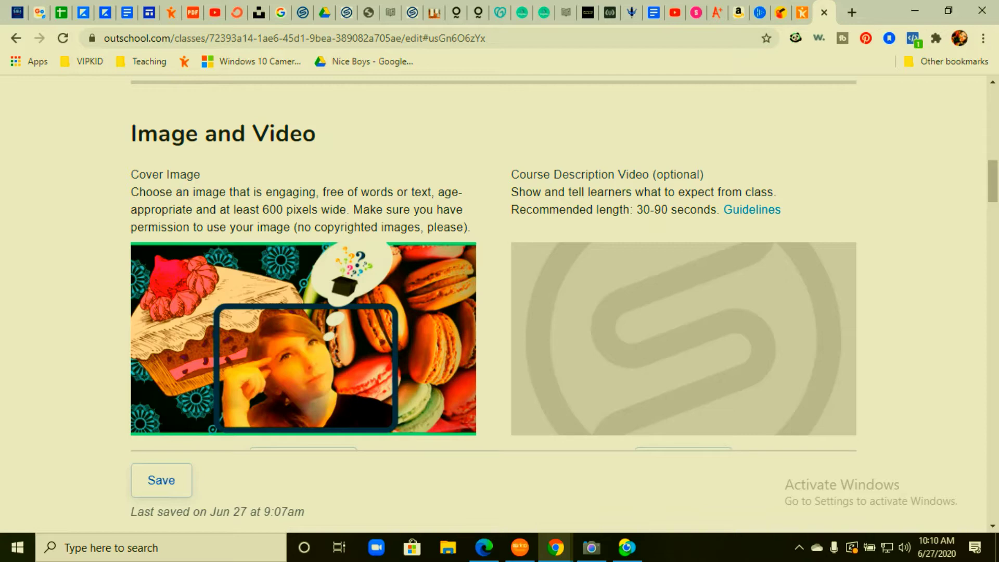
pyautogui.scroll(-1, 564, 265)
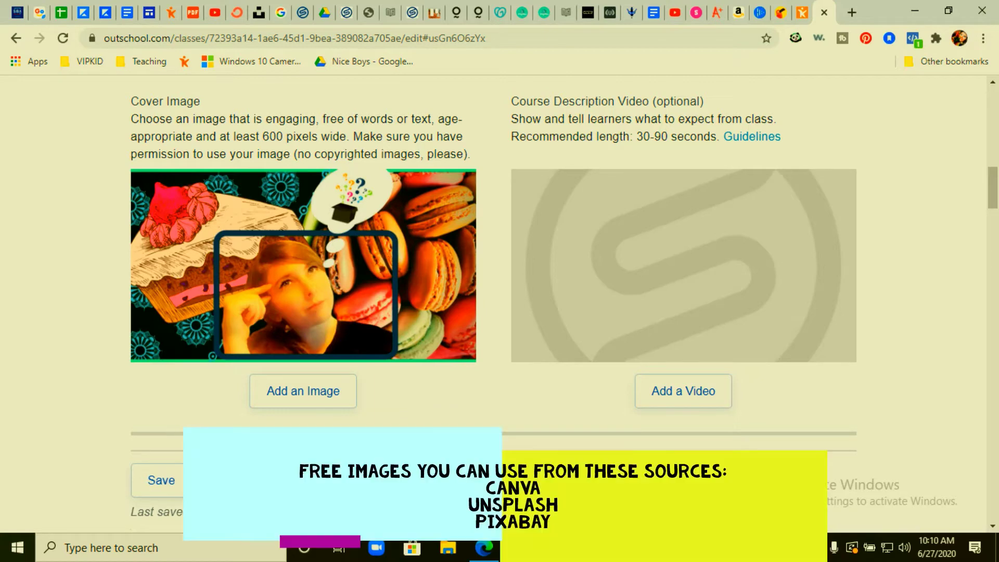
pyautogui.moveTo(131, 101); pyautogui.dragTo(462, 182)
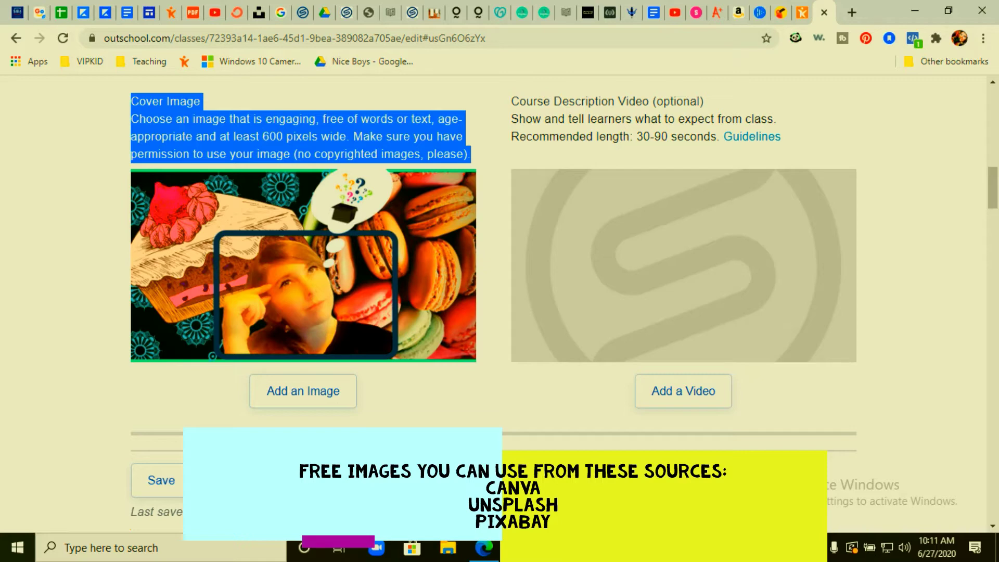
pyautogui.scroll(-1, 499, 260)
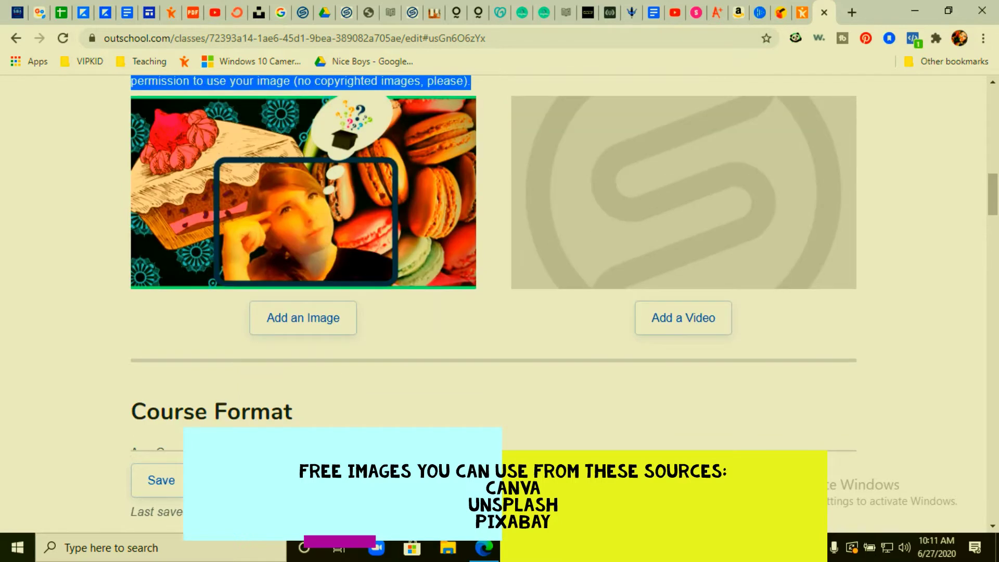
pyautogui.scroll(-2, 500, 260)
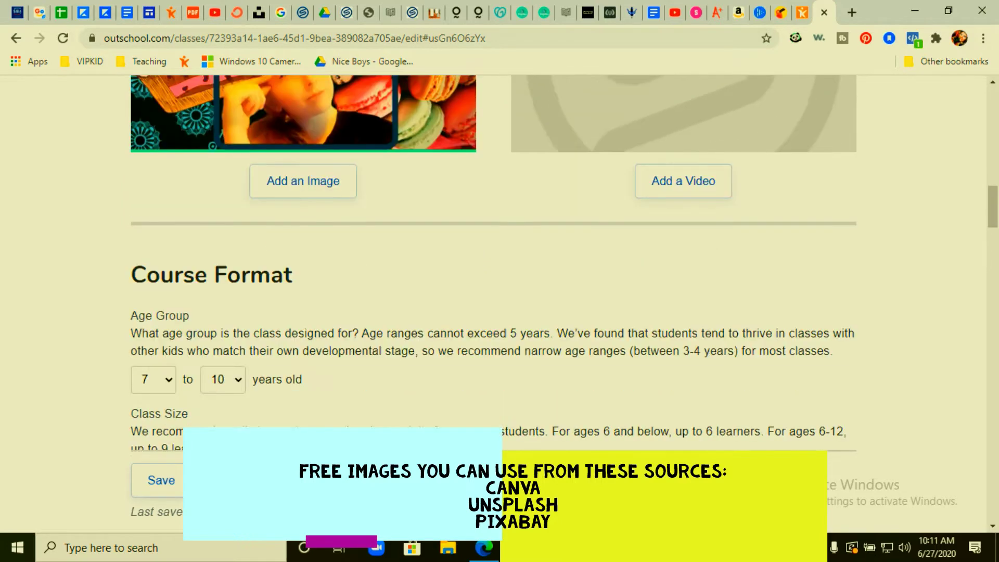
pyautogui.scroll(2, 500, 260)
pyautogui.scroll(1, 499, 261)
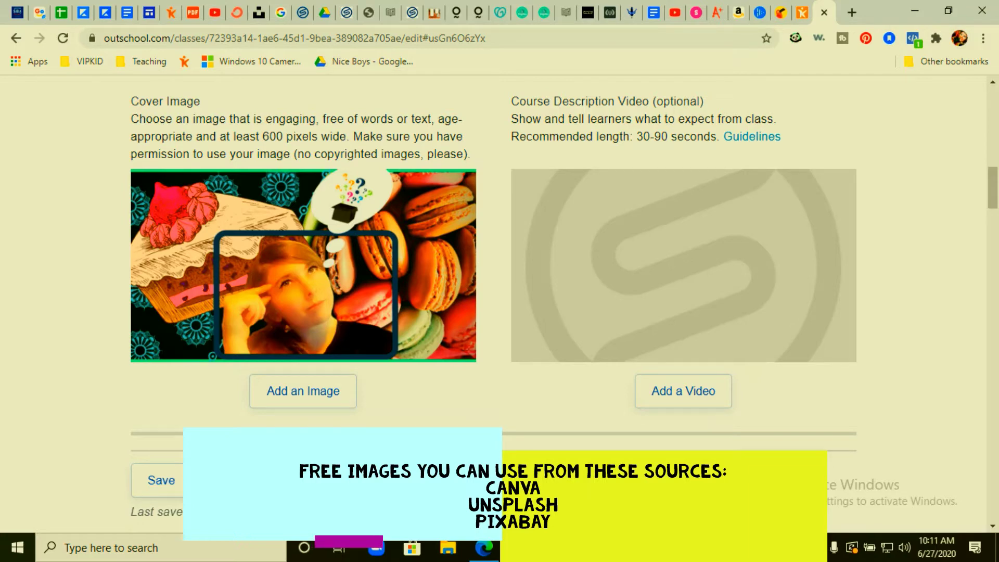
pyautogui.scroll(-3, 499, 250)
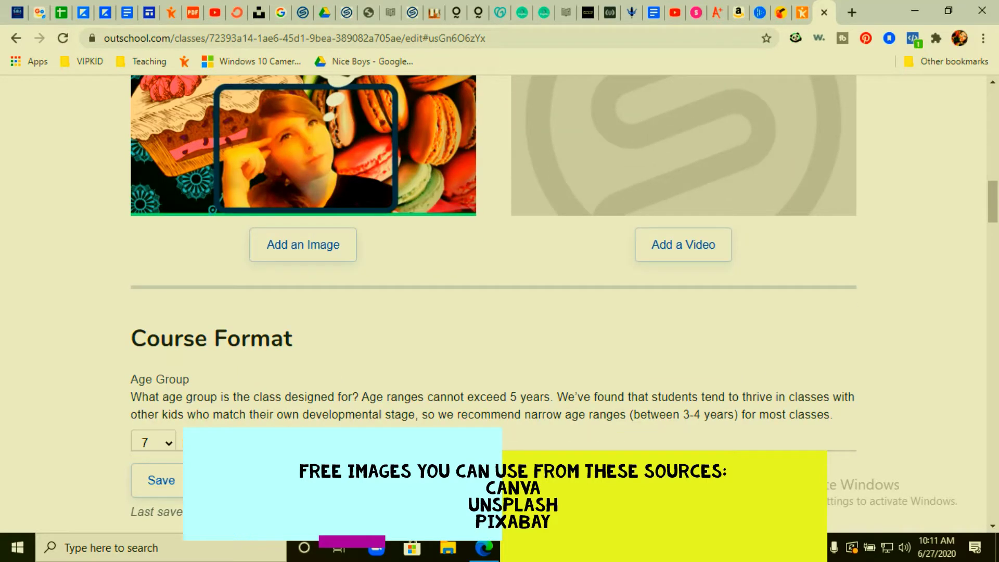
pyautogui.scroll(3, 493, 250)
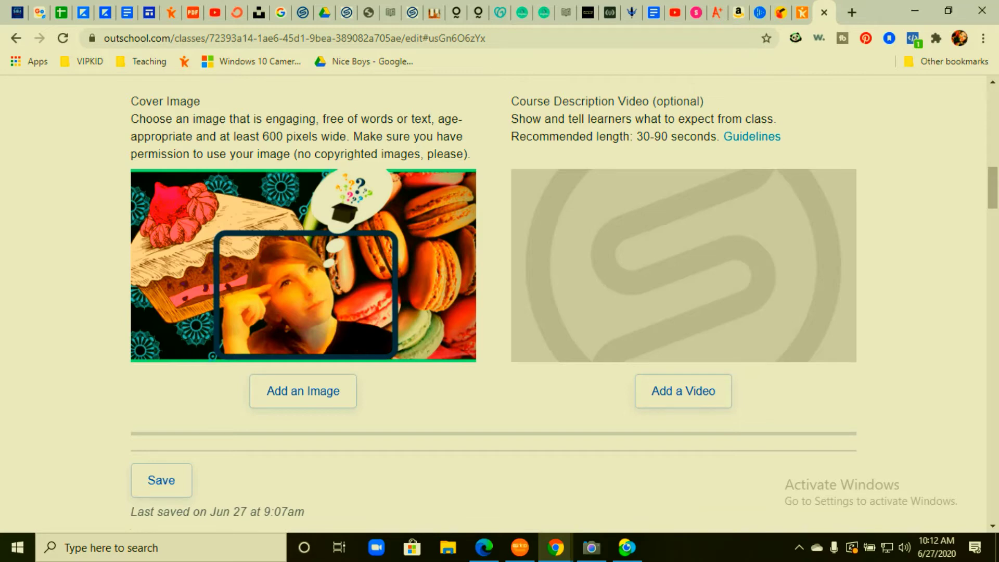
# Review the Course Format settings for age group, class size and course duration
pyautogui.scroll(-3, 494, 260)
pyautogui.scroll(-3, 494, 260)
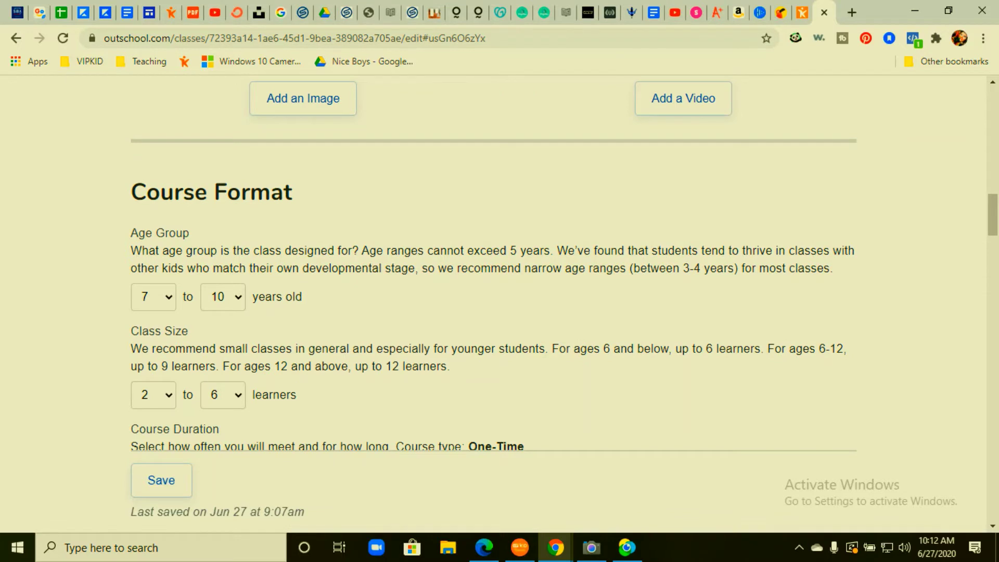
pyautogui.moveTo(131, 192); pyautogui.dragTo(284, 192)
pyautogui.moveTo(131, 233); pyautogui.dragTo(189, 233)
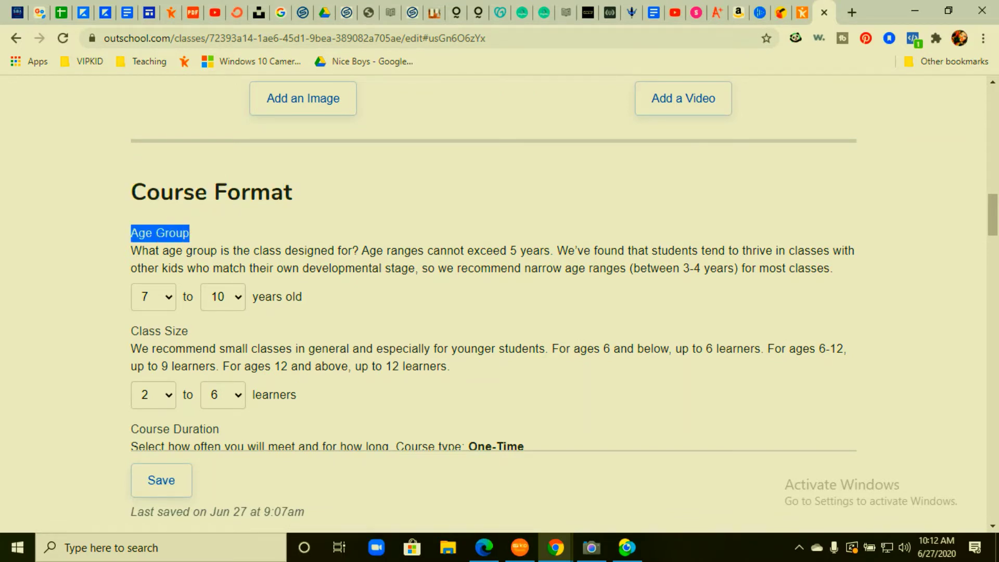
pyautogui.press('Tab')
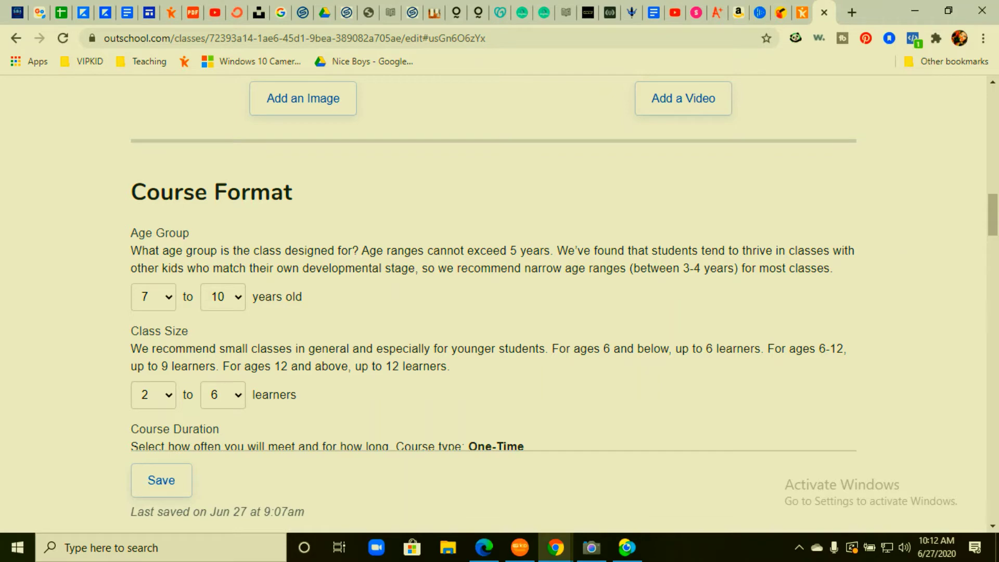
pyautogui.scroll(-3, 493, 265)
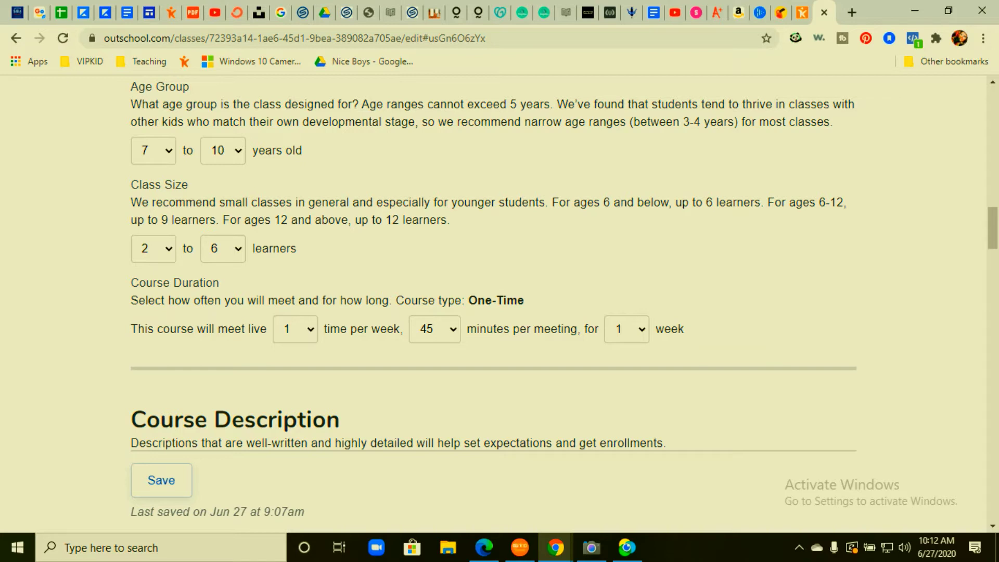
# Read the recommended class sizes for ages 6 and below, ages 6-12, and ages 12 and above
pyautogui.moveTo(130, 185); pyautogui.dragTo(155, 185)
pyautogui.press('Tab')
pyautogui.moveTo(604, 202); pyautogui.dragTo(764, 202)
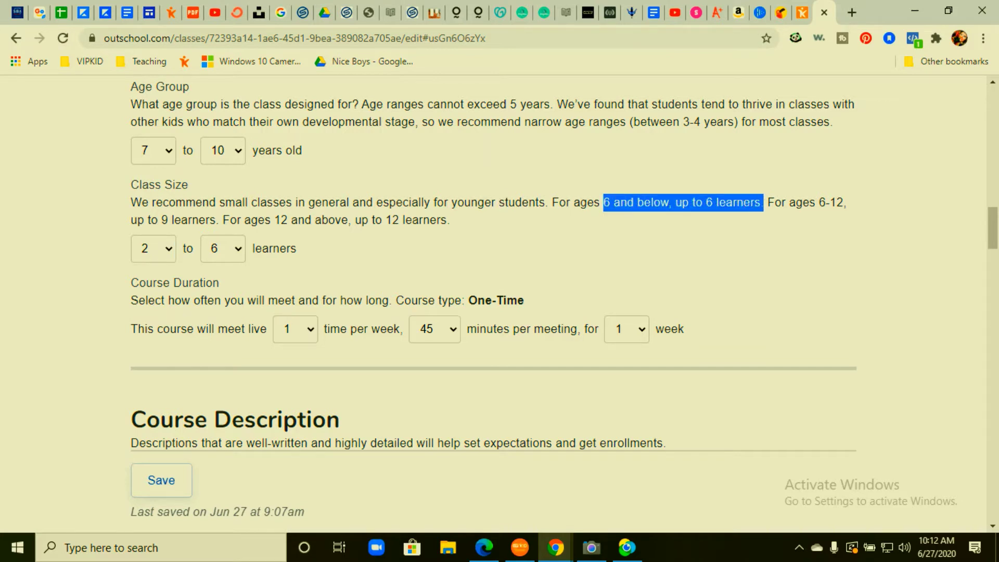
pyautogui.press('Tab')
pyautogui.moveTo(819, 203); pyautogui.dragTo(847, 202)
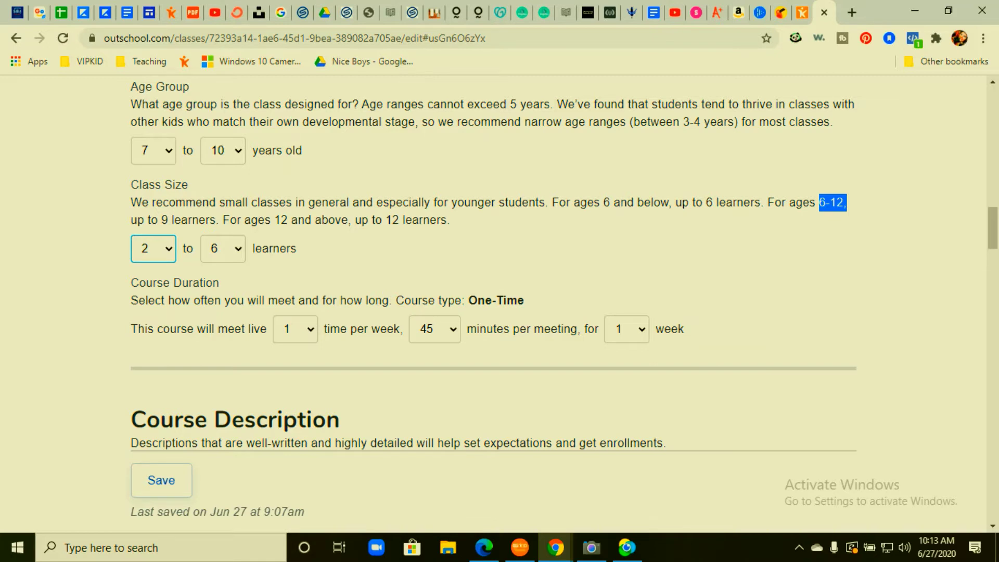
pyautogui.moveTo(223, 220); pyautogui.dragTo(450, 220)
pyautogui.press('Tab')
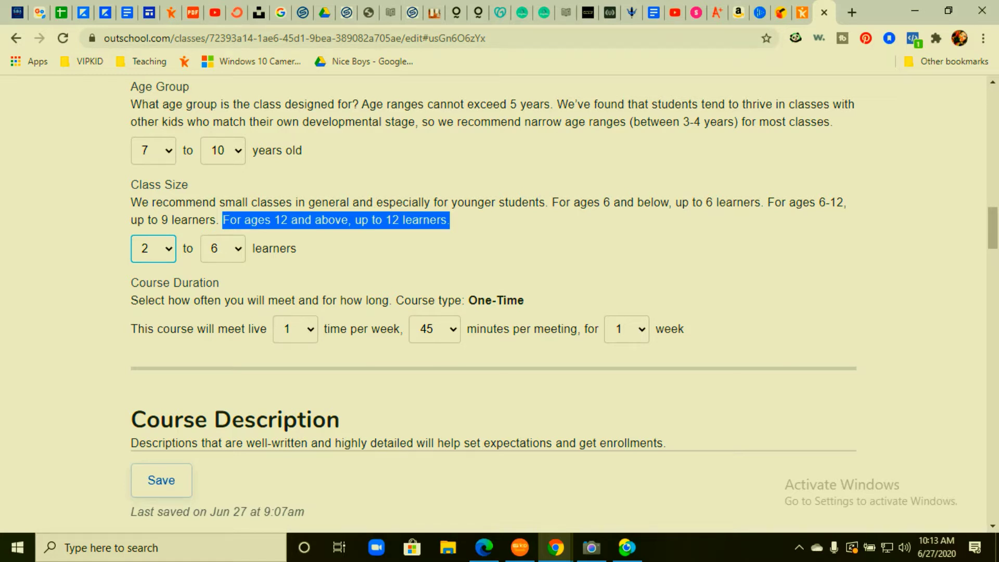
# Look through the available maximum learner counts for the class size, leaving the choice at 6
pyautogui.press('Tab')
pyautogui.hotkey('alt', 'Down')
pyautogui.press('Up')
pyautogui.press('Up')
pyautogui.press('Up')
pyautogui.press('Up')
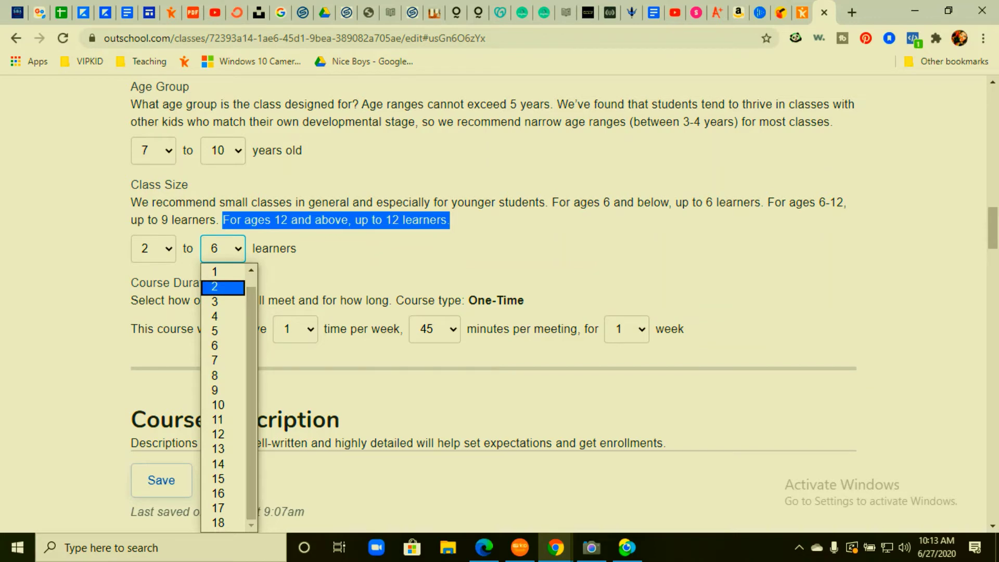
pyautogui.press('Up')
pyautogui.press('Up')
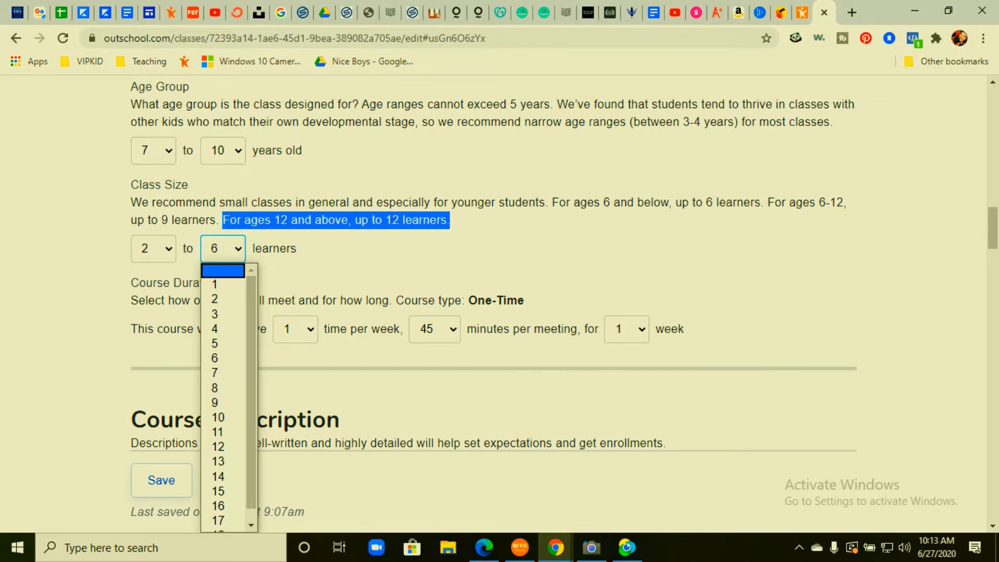
pyautogui.press('Down')
pyautogui.press('Escape')
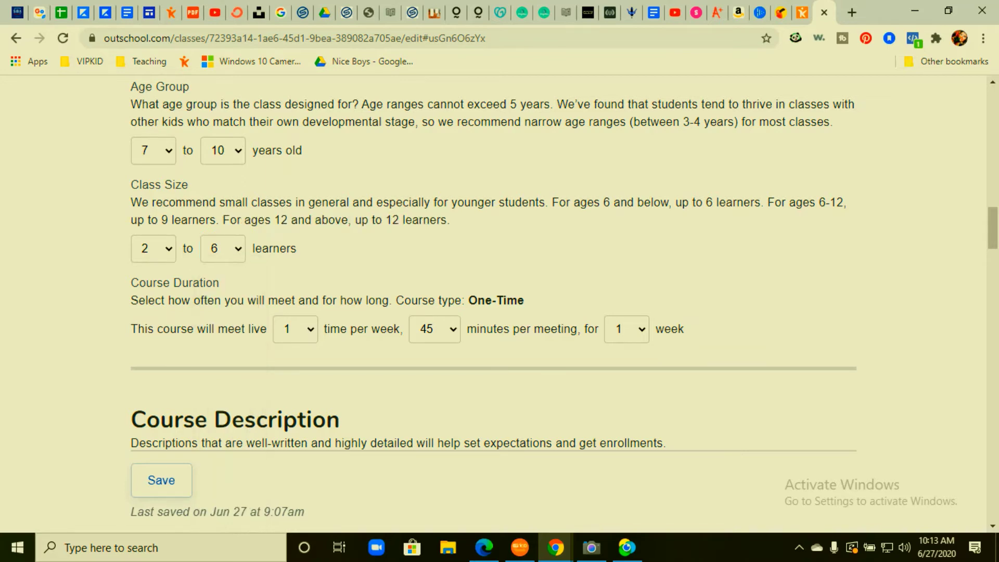
pyautogui.doubleClick(392, 220)
pyautogui.press('Tab')
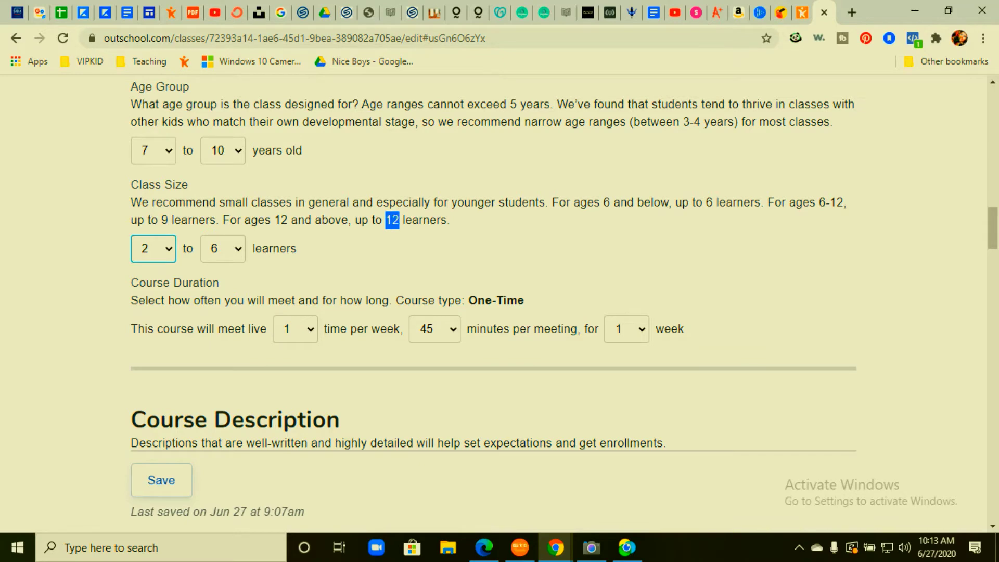
# Review the Course Duration settings and the available meeting lengths, keeping 45 minutes per meeting
pyautogui.scroll(-1, 493, 263)
pyautogui.moveTo(131, 210); pyautogui.dragTo(219, 209)
pyautogui.press('Tab')
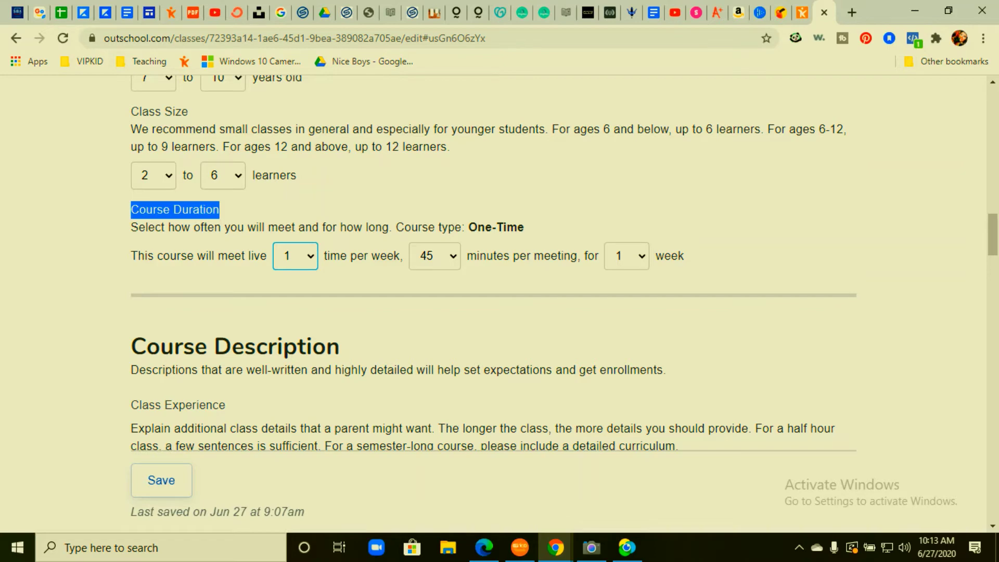
pyautogui.doubleClick(669, 256)
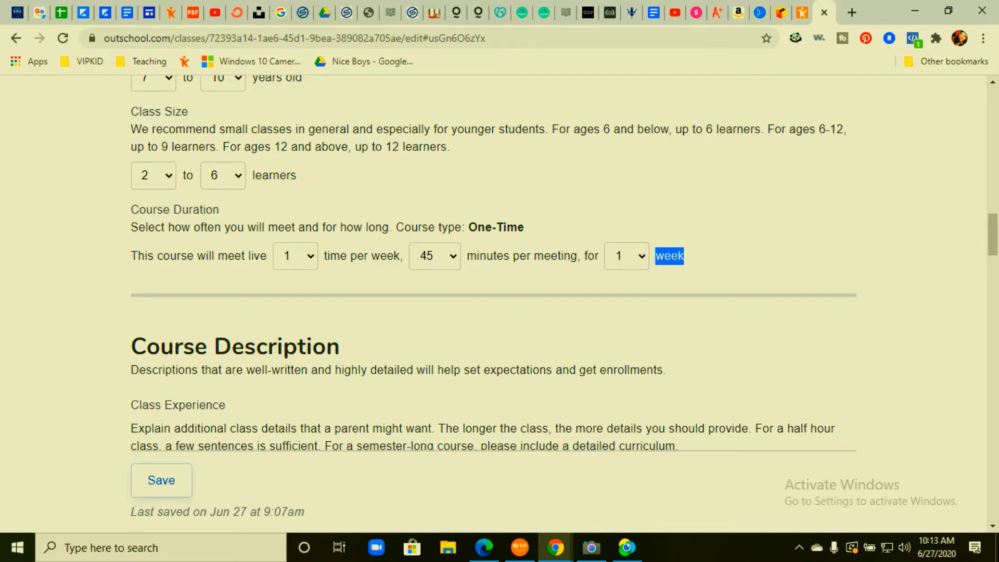
pyautogui.click(435, 256)
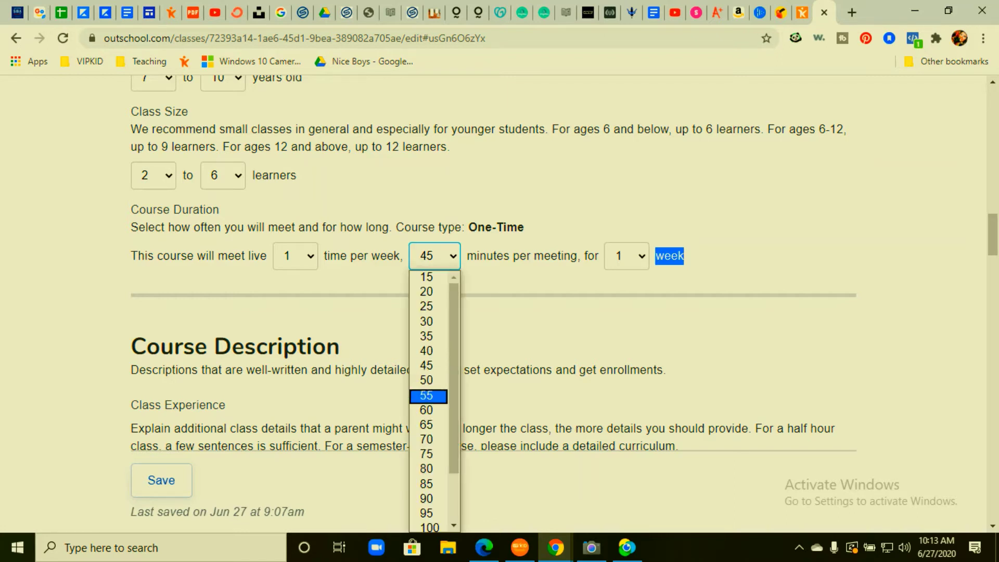
pyautogui.scroll(-2, 434, 401)
pyautogui.scroll(2, 427, 364)
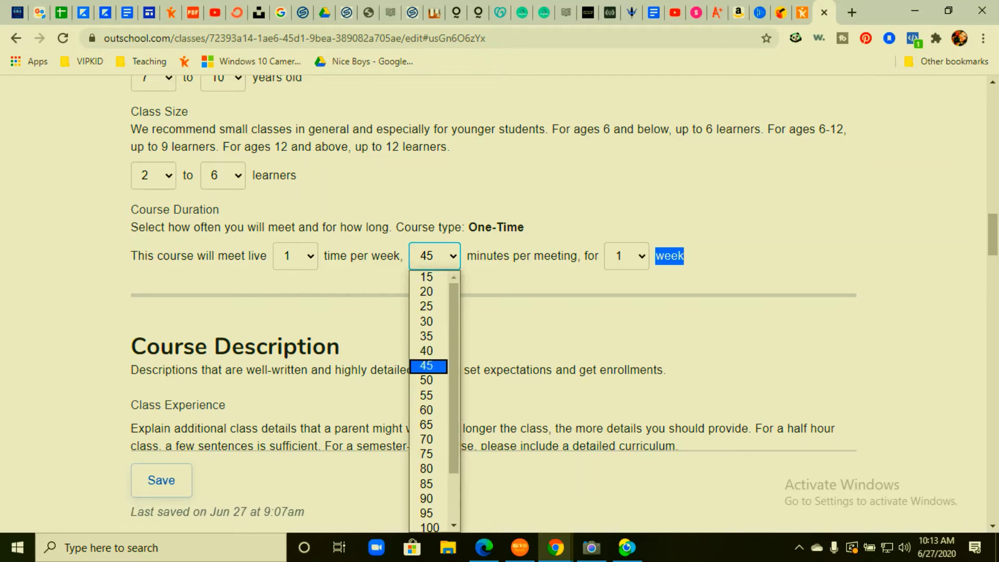
pyautogui.press('Return')
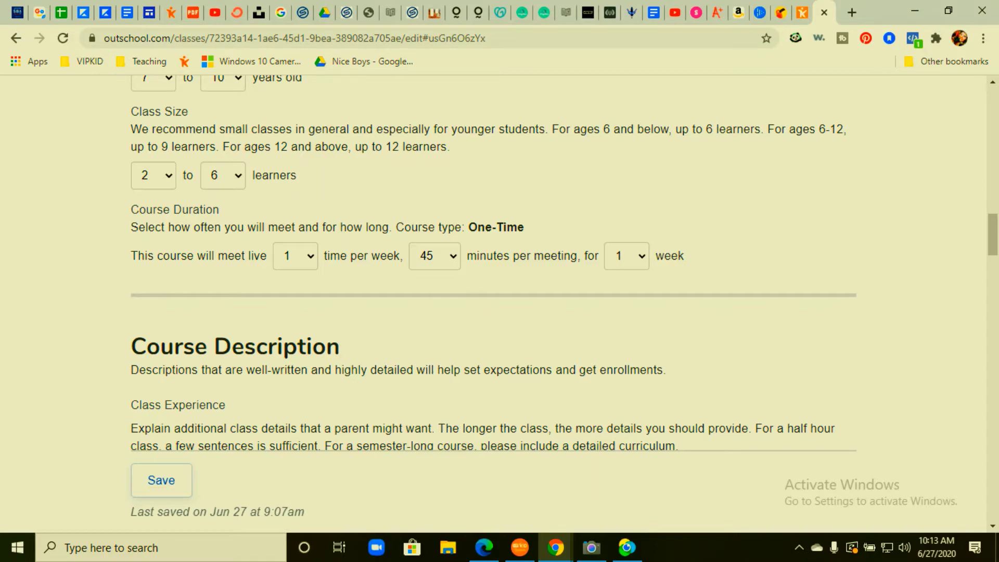
# Look over the Course Description section and its Class Experience guidelines
pyautogui.moveTo(131, 346); pyautogui.dragTo(339, 346)
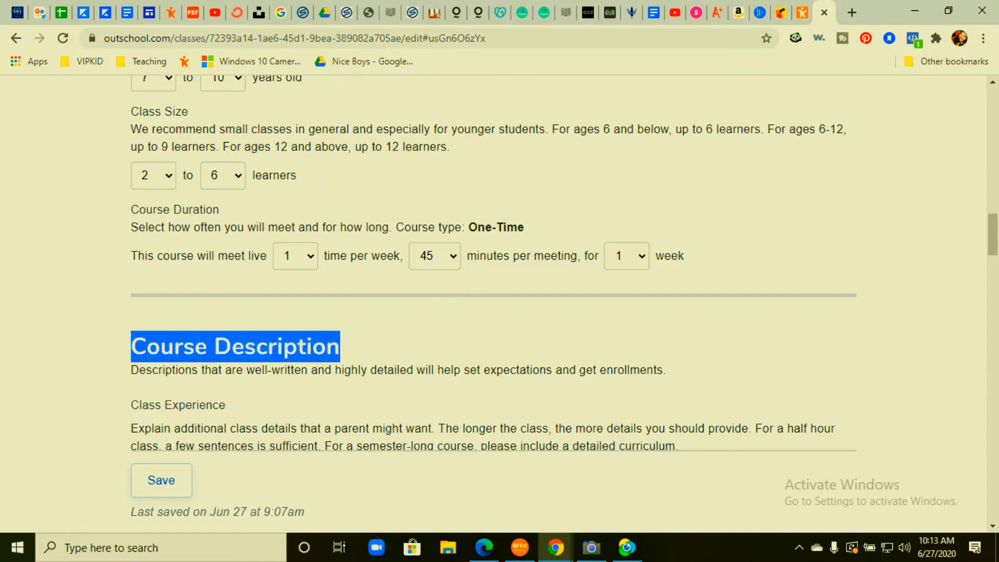
pyautogui.scroll(-9, 494, 262)
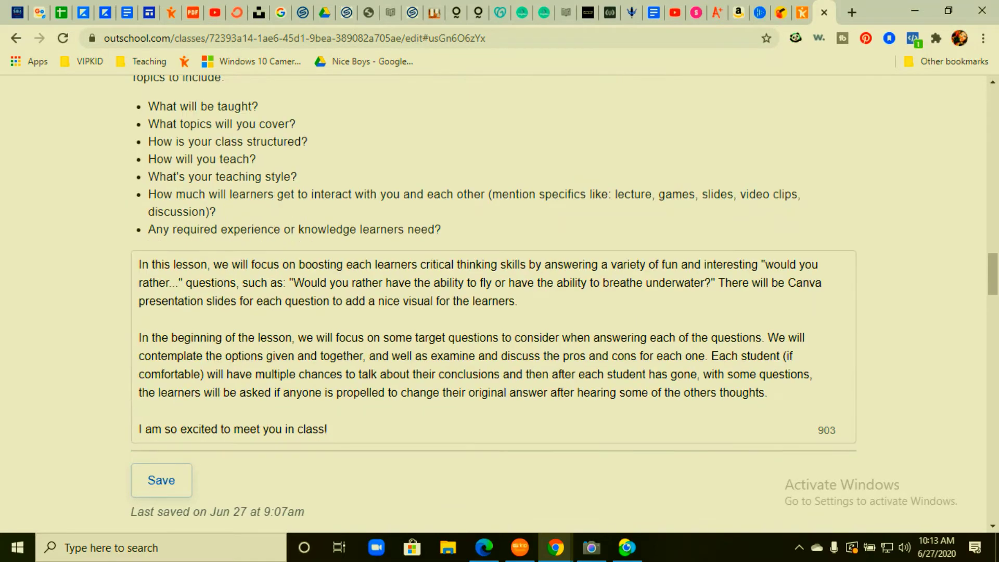
pyautogui.scroll(2, 494, 263)
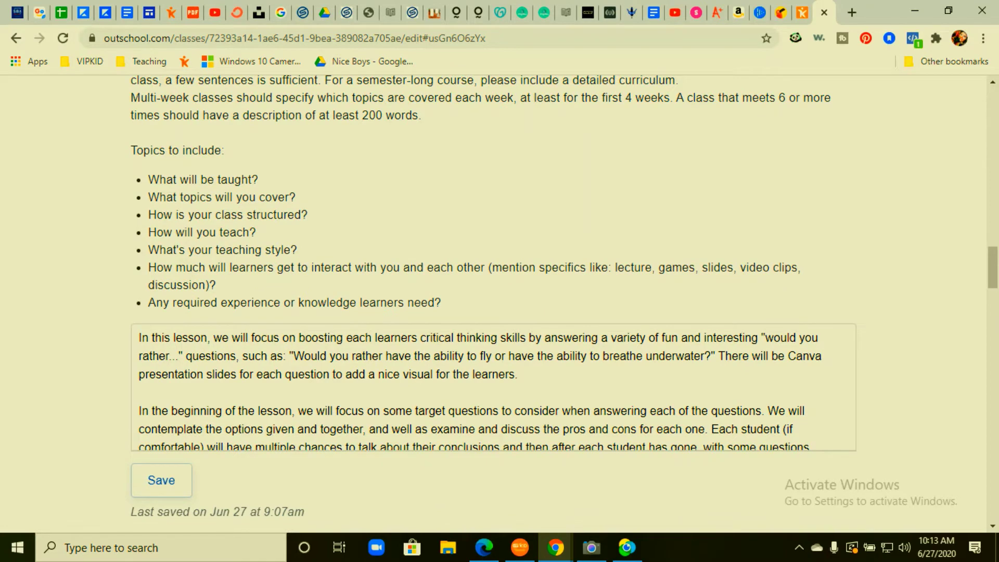
pyautogui.scroll(2, 493, 262)
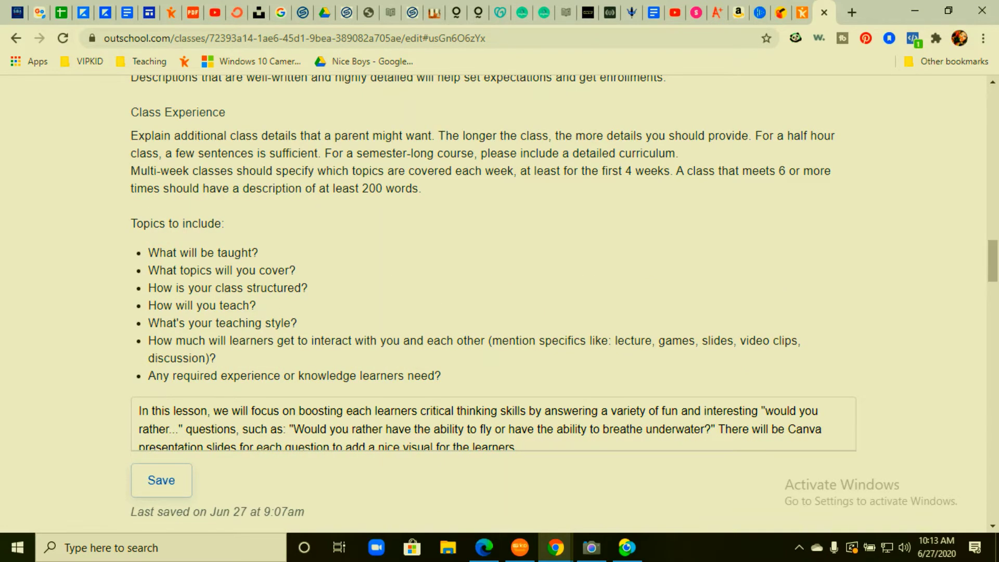
pyautogui.scroll(2, 494, 263)
pyautogui.moveTo(131, 186); pyautogui.dragTo(227, 186)
pyautogui.click(226, 186)
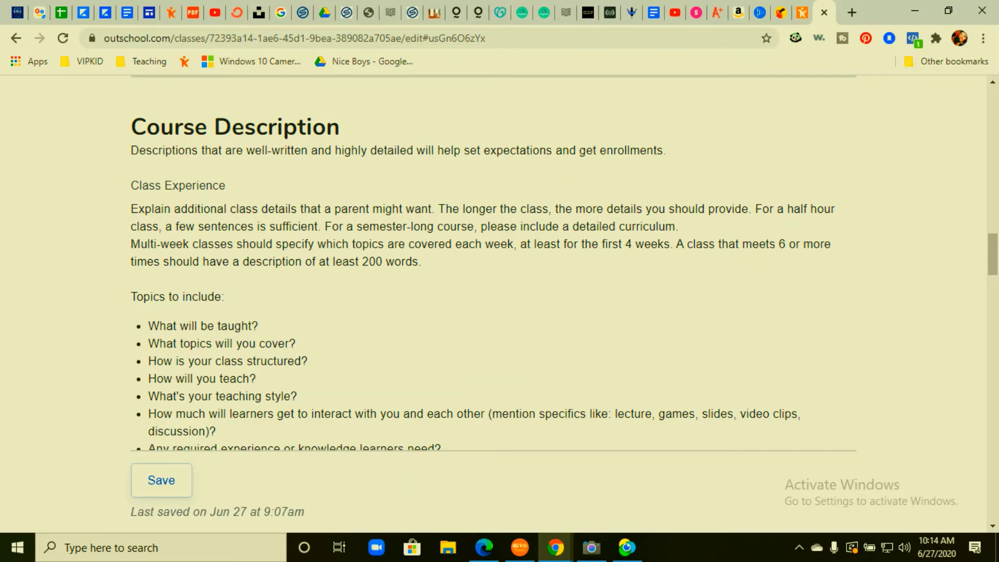
# Examine the description length requirement for classes that meet 6 or more times
pyautogui.click(778, 244)
pyautogui.moveTo(778, 244); pyautogui.dragTo(790, 244)
pyautogui.moveTo(362, 262); pyautogui.dragTo(383, 262)
pyautogui.scroll(-3, 383, 262)
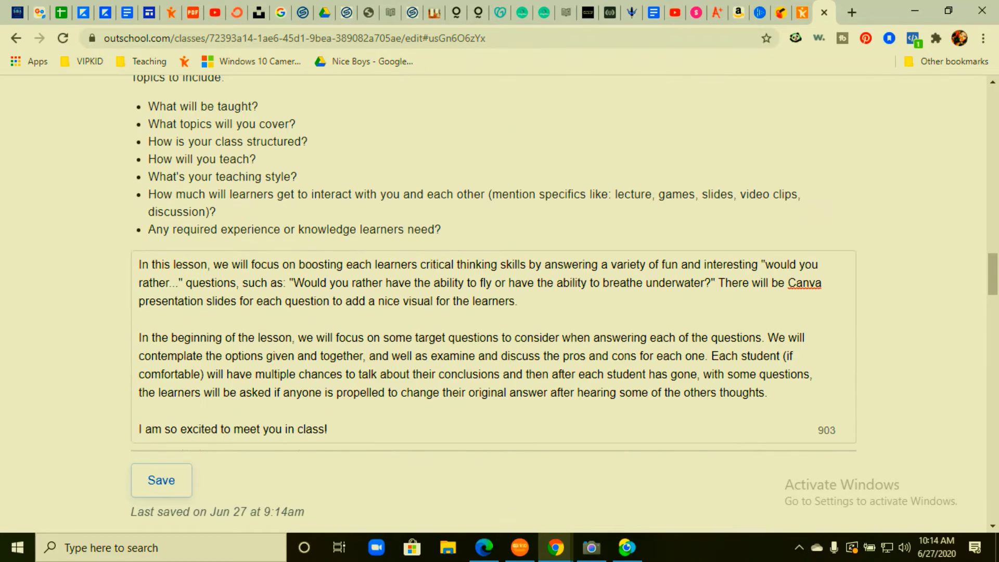
pyautogui.scroll(-4, 494, 262)
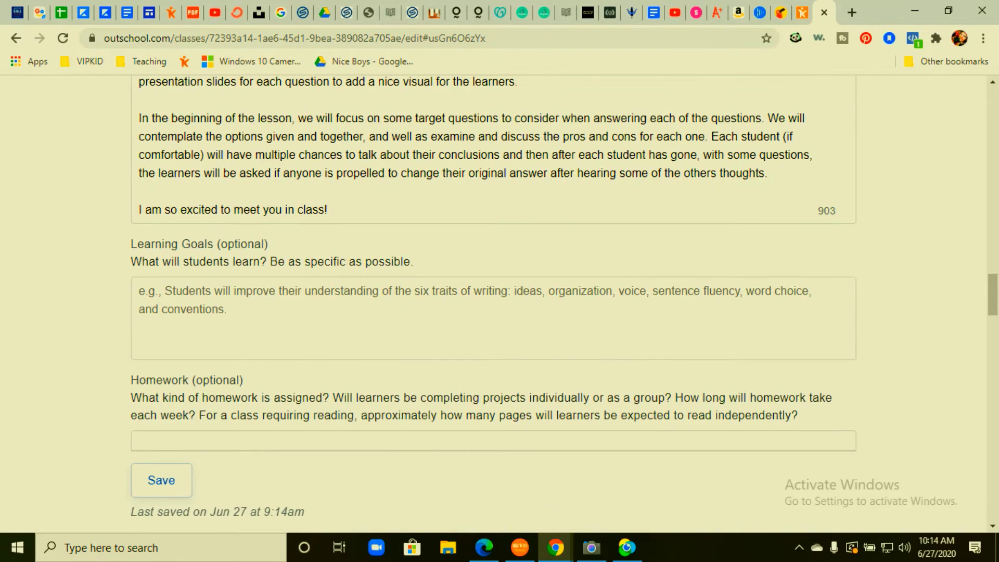
pyautogui.scroll(5, 494, 263)
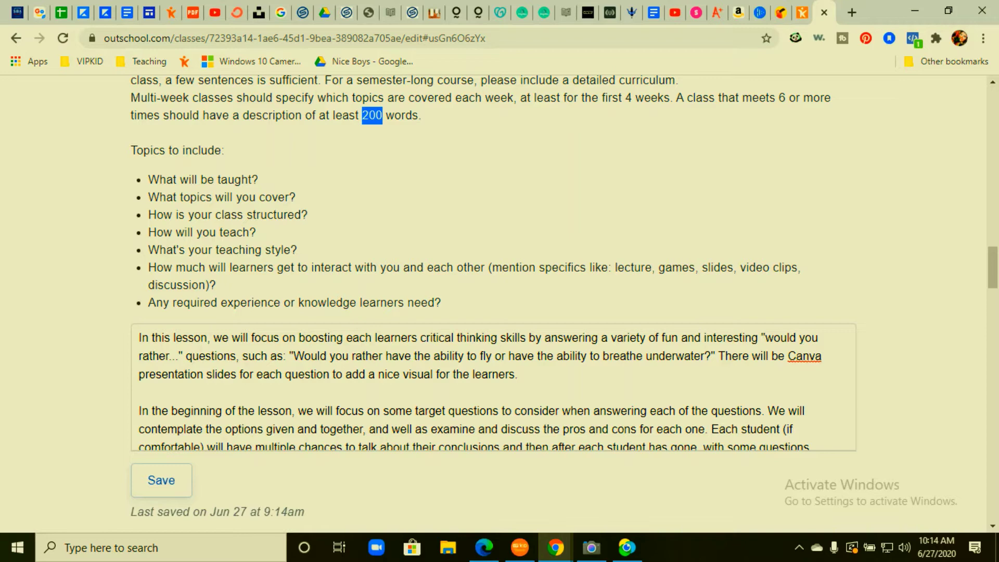
pyautogui.scroll(3, 494, 263)
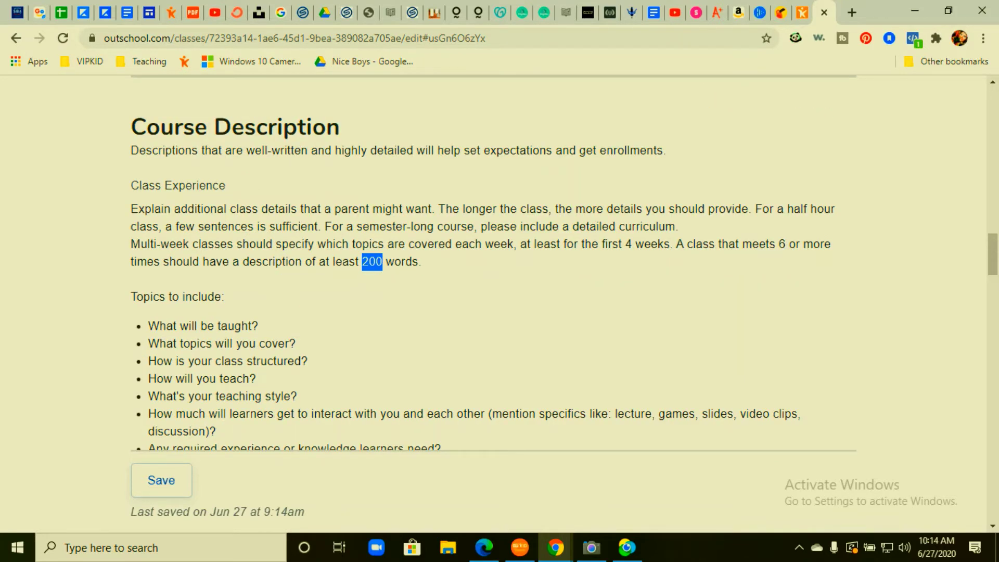
pyautogui.click(373, 261)
# Read the list of topics to include in the Class Experience description
pyautogui.scroll(-2, 564, 263)
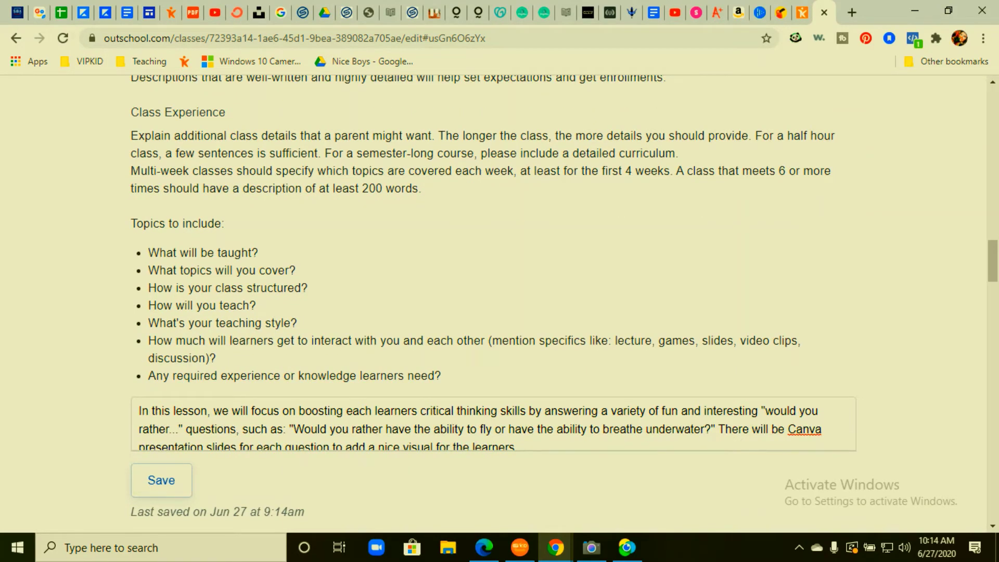
pyautogui.scroll(-2, 493, 263)
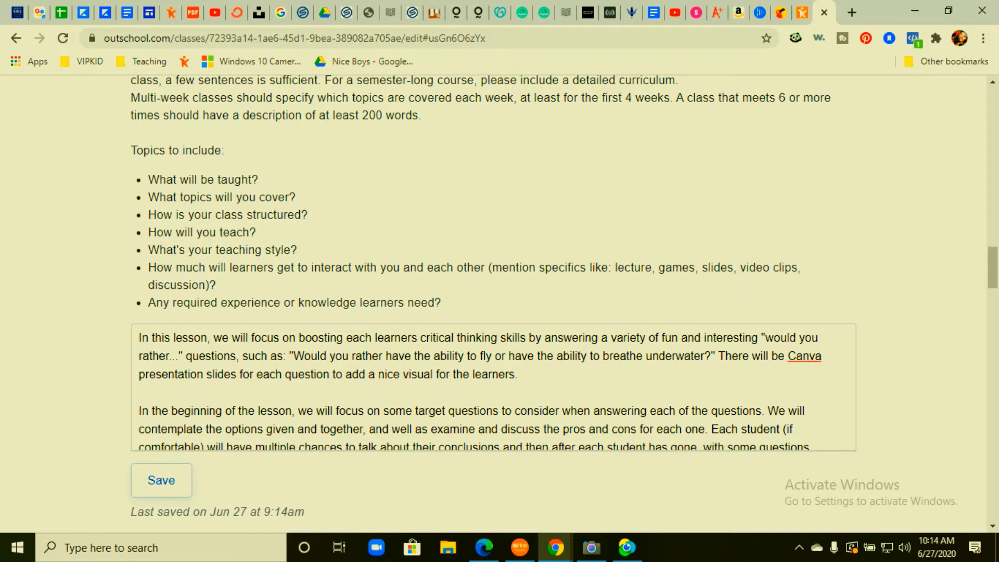
pyautogui.moveTo(131, 151); pyautogui.dragTo(442, 302)
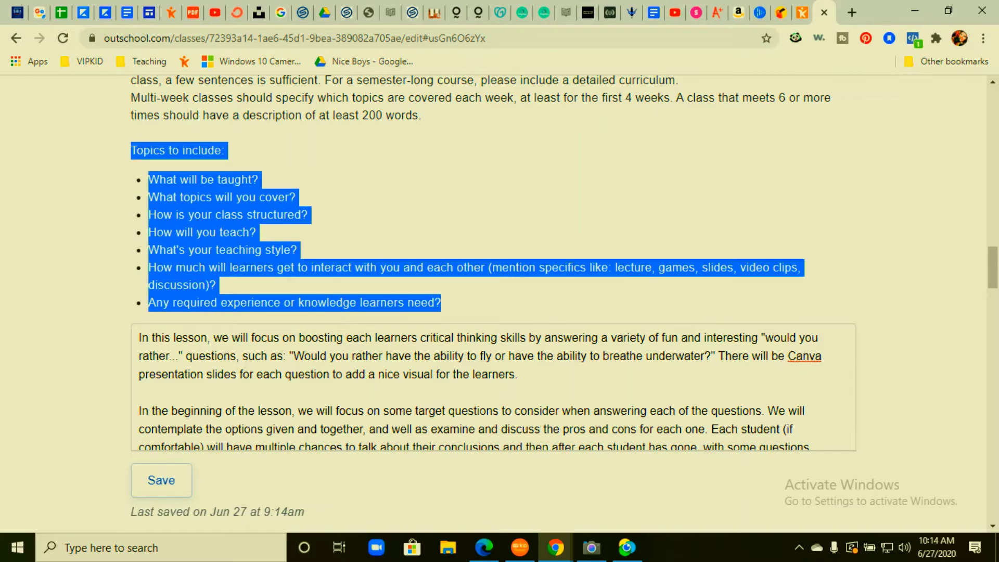
pyautogui.scroll(-3, 493, 263)
pyautogui.scroll(2, 493, 263)
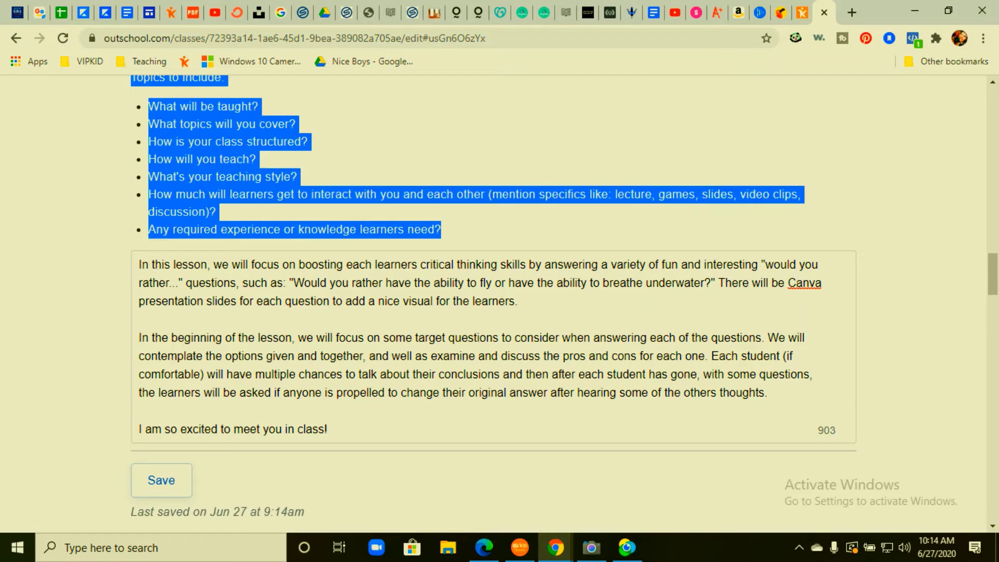
pyautogui.scroll(1, 493, 263)
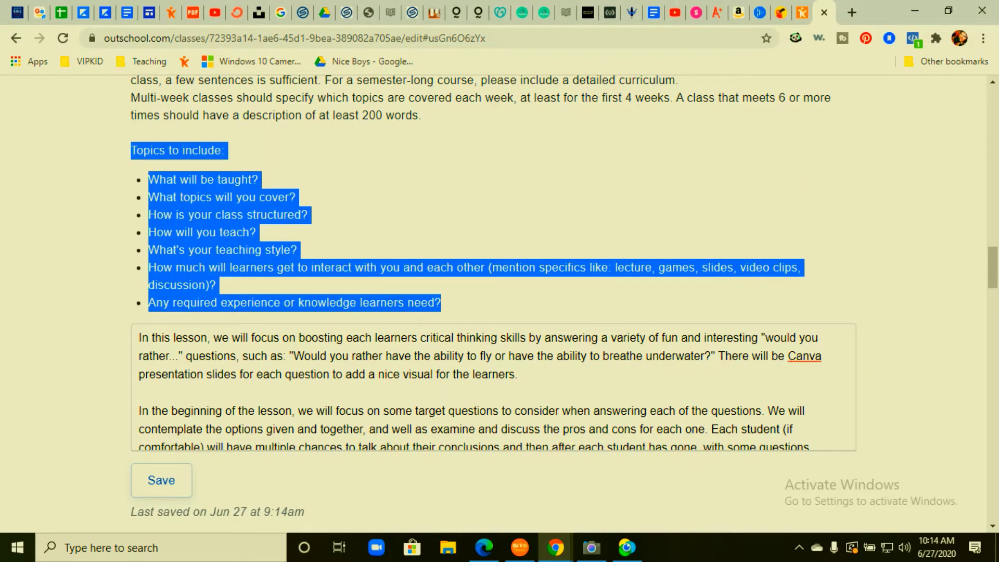
pyautogui.scroll(-1, 493, 263)
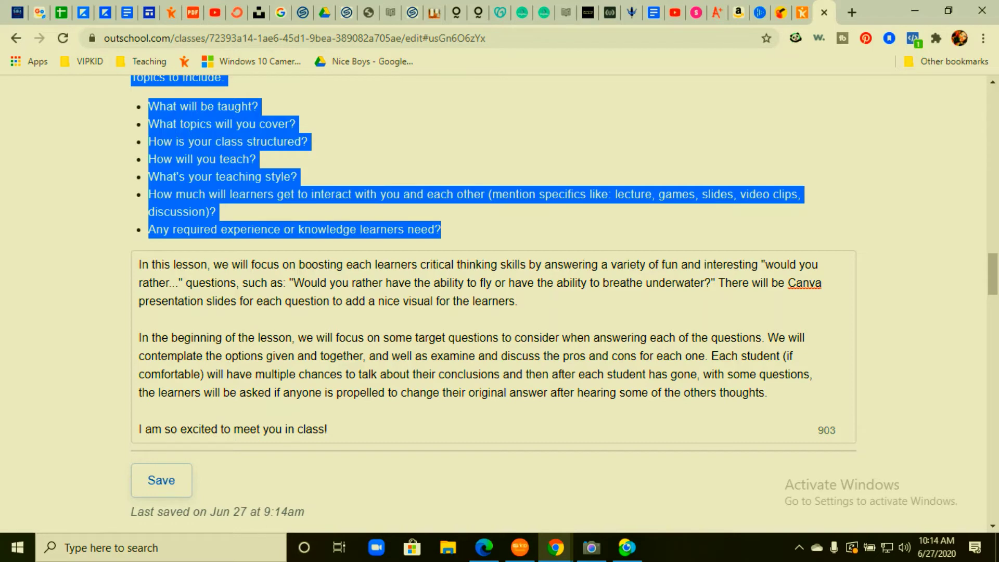
# Read the existing Class Experience text, including its "would you rather" example question and lesson outline
pyautogui.moveTo(139, 264); pyautogui.dragTo(520, 301)
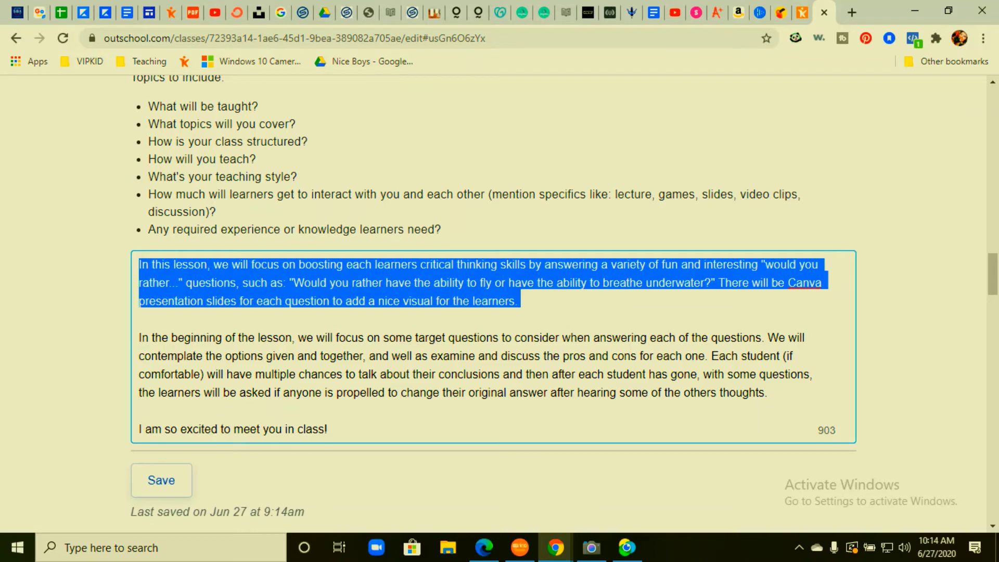
pyautogui.moveTo(293, 283); pyautogui.dragTo(718, 283)
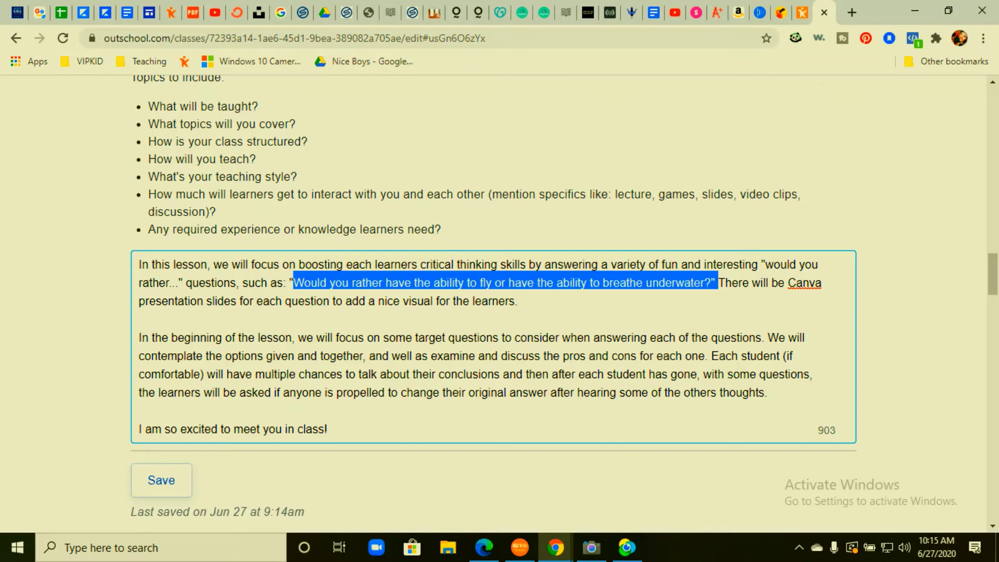
pyautogui.moveTo(138, 338); pyautogui.dragTo(764, 337)
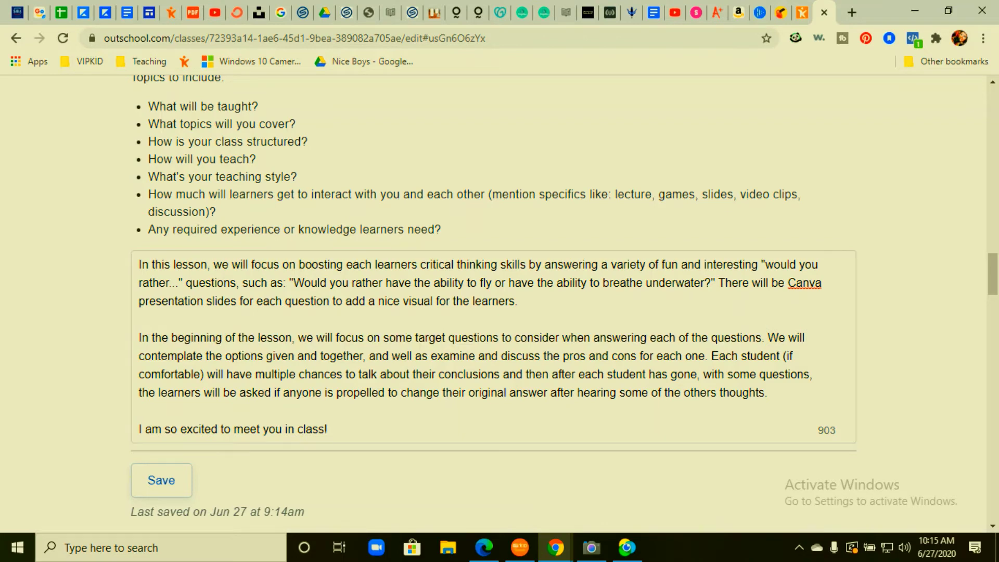
# Examine the optional Learning Goals and Homework fields of the course description
pyautogui.scroll(-5, 563, 263)
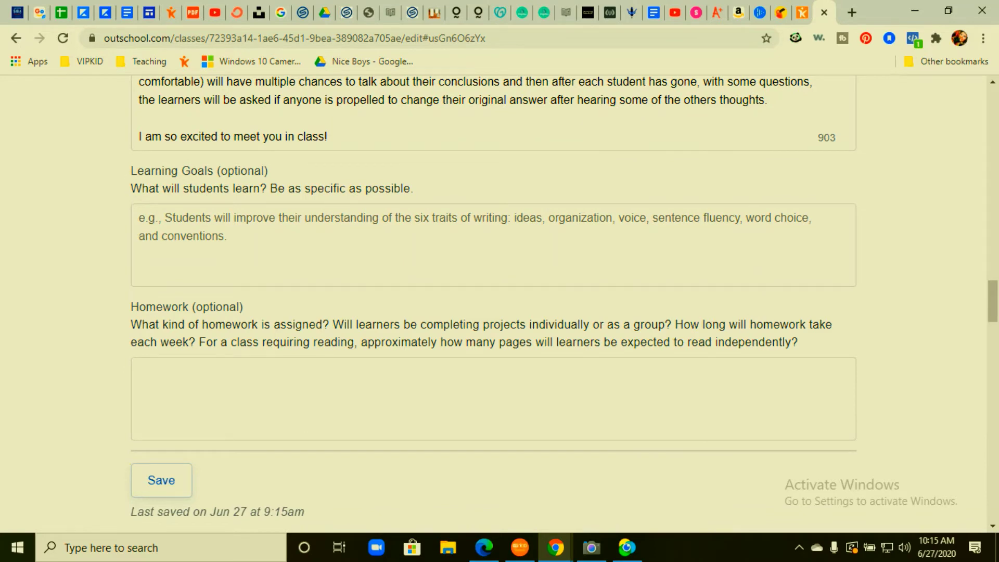
pyautogui.moveTo(131, 170); pyautogui.dragTo(268, 171)
pyautogui.scroll(-3, 493, 263)
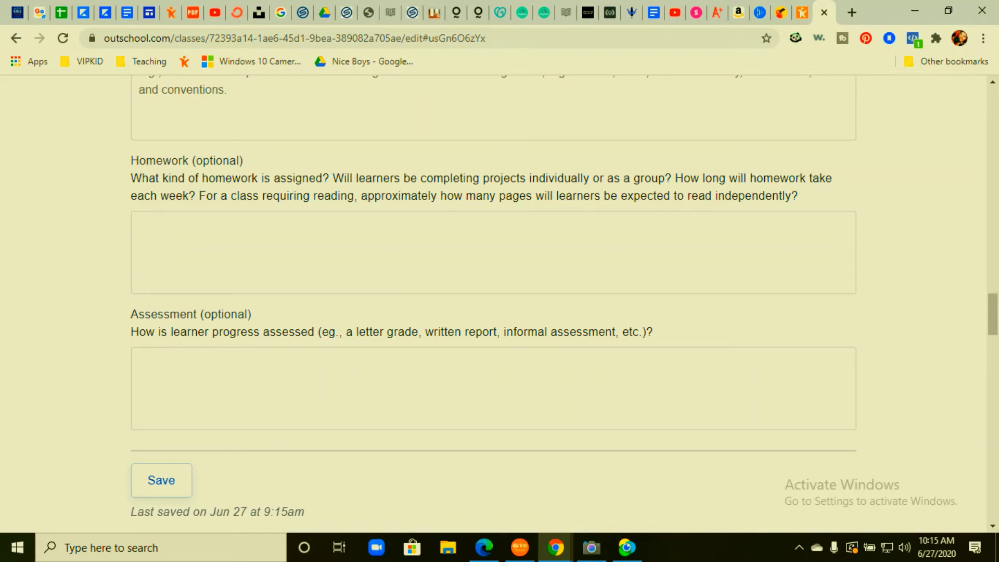
pyautogui.click(139, 226)
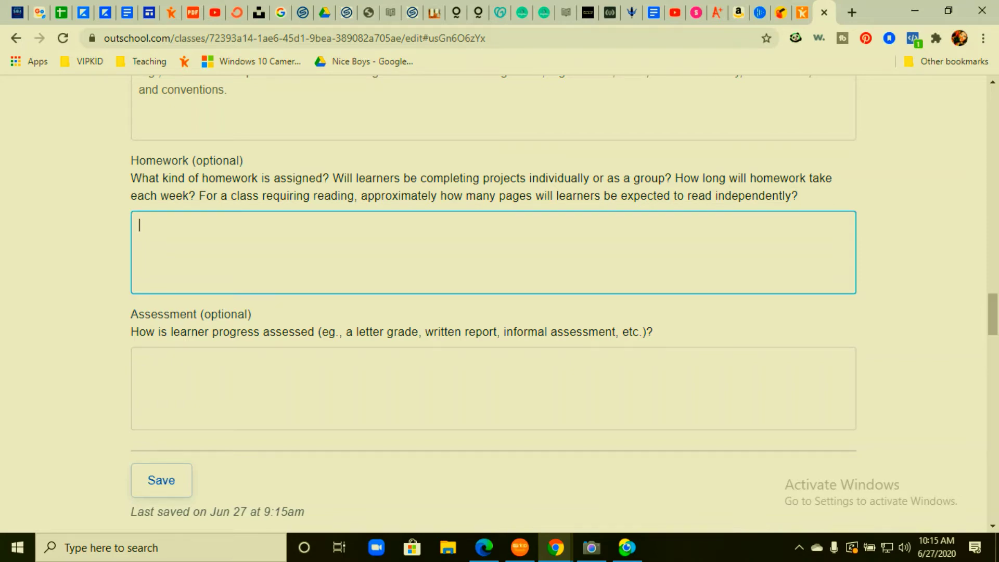
# Look over the optional Assessment field and the Additional Notes section
pyautogui.scroll(-2, 494, 302)
pyautogui.scroll(-3, 493, 302)
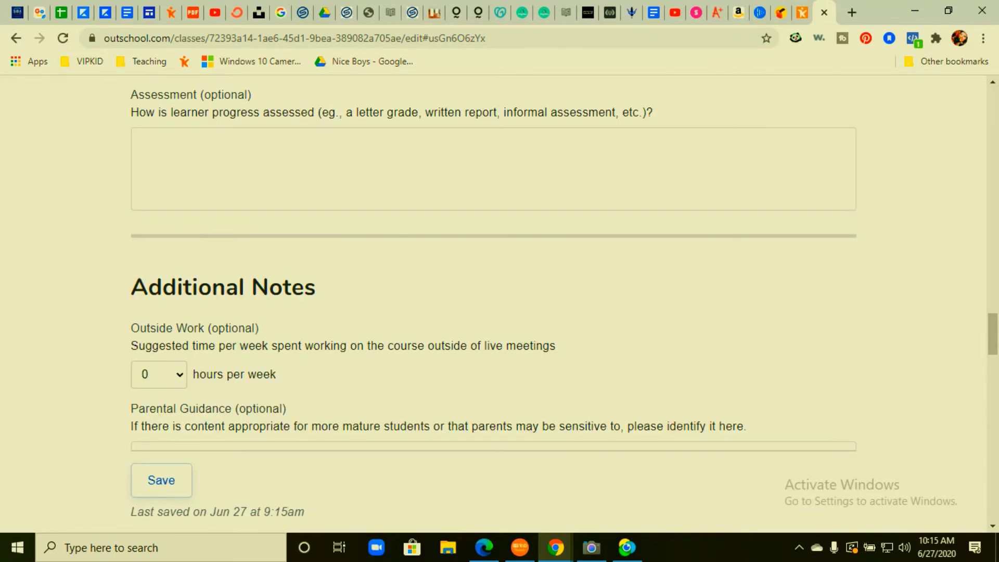
pyautogui.scroll(-3, 493, 301)
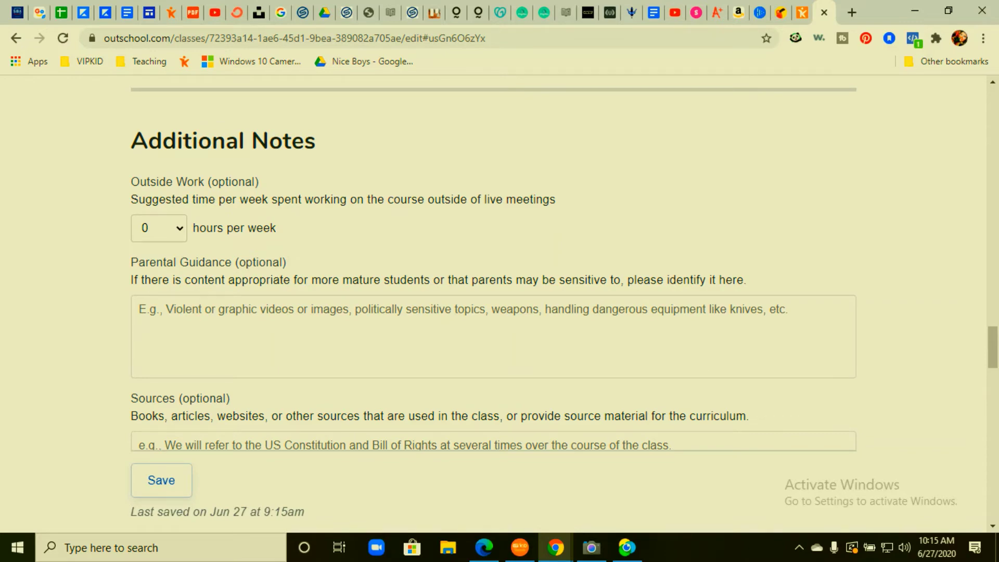
# Review the optional Outside Work field and its hours-per-week choices, keeping 0 selected
pyautogui.scroll(3, 494, 263)
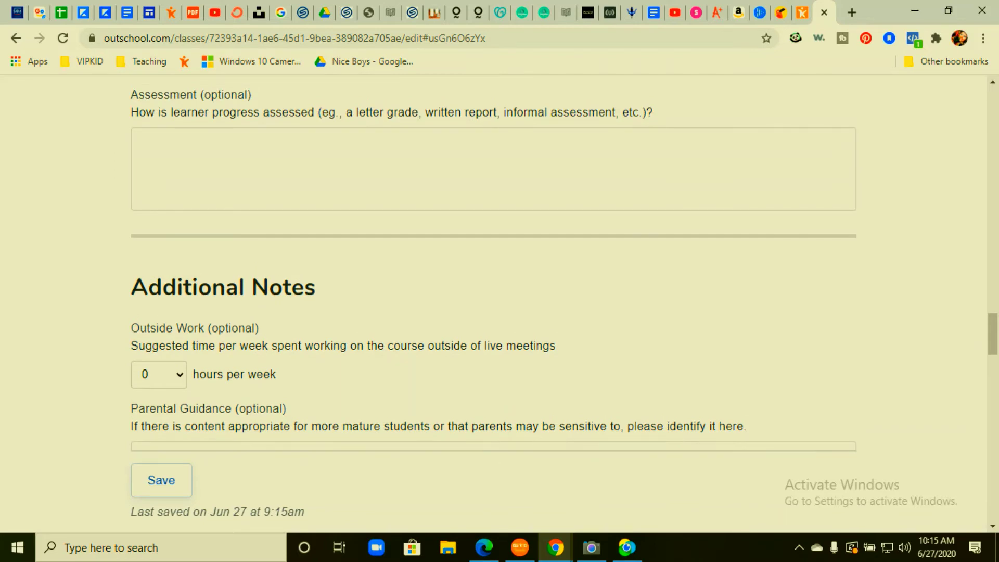
pyautogui.scroll(-2, 493, 302)
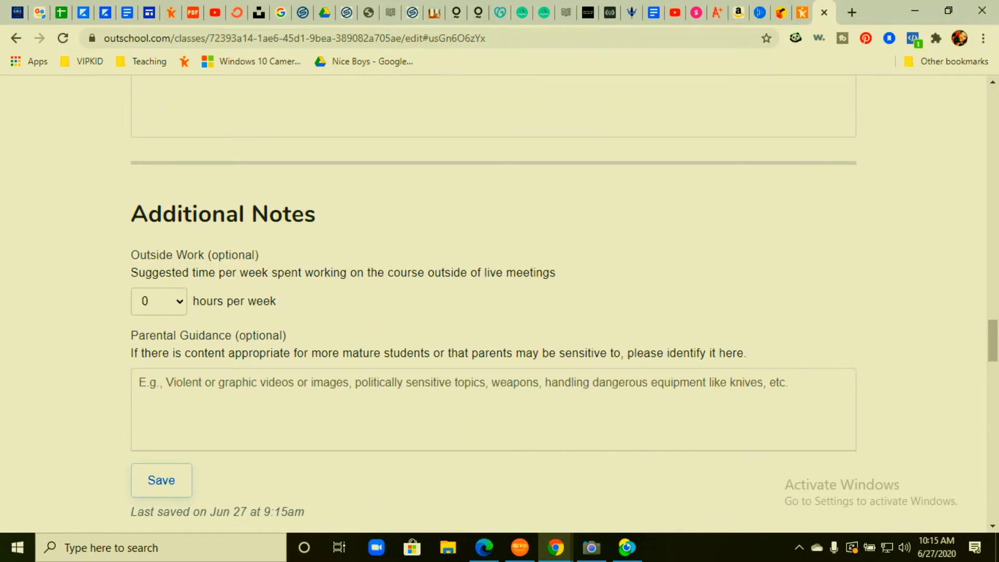
pyautogui.scroll(-1, 493, 302)
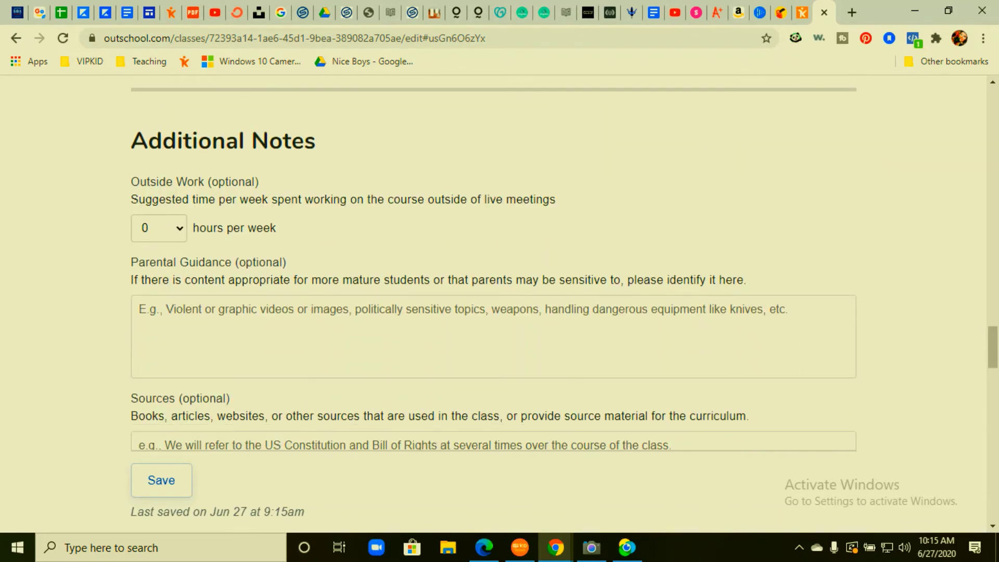
pyautogui.click(157, 228)
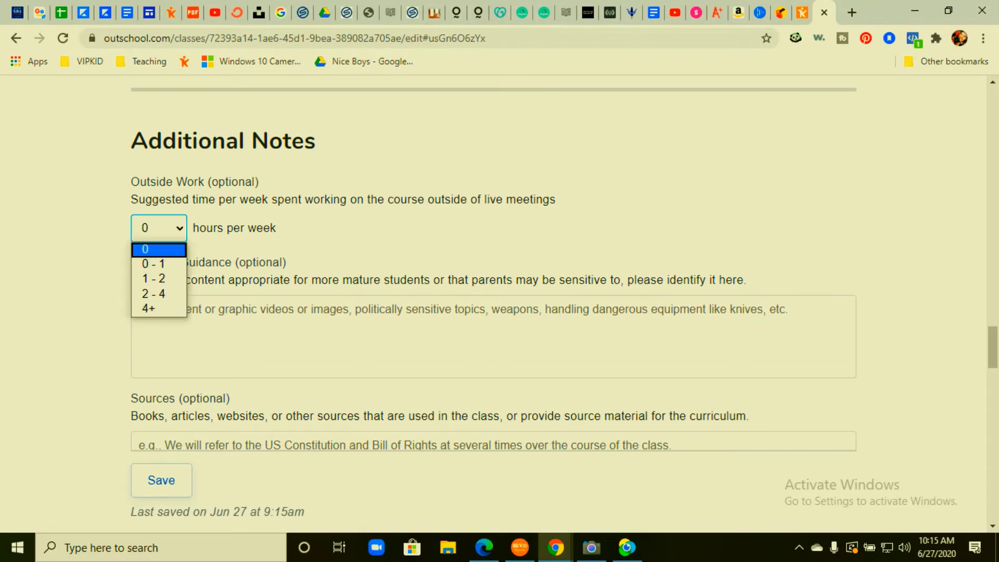
pyautogui.press('Return')
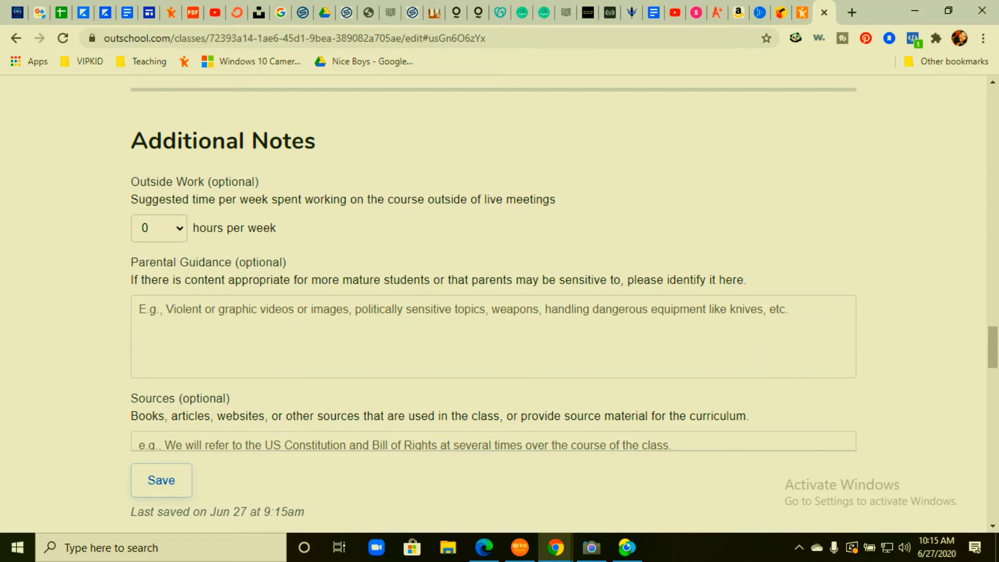
# Examine the optional Parental Guidance and Sources fields in the Additional Notes section
pyautogui.scroll(-2, 494, 302)
pyautogui.scroll(-1, 495, 302)
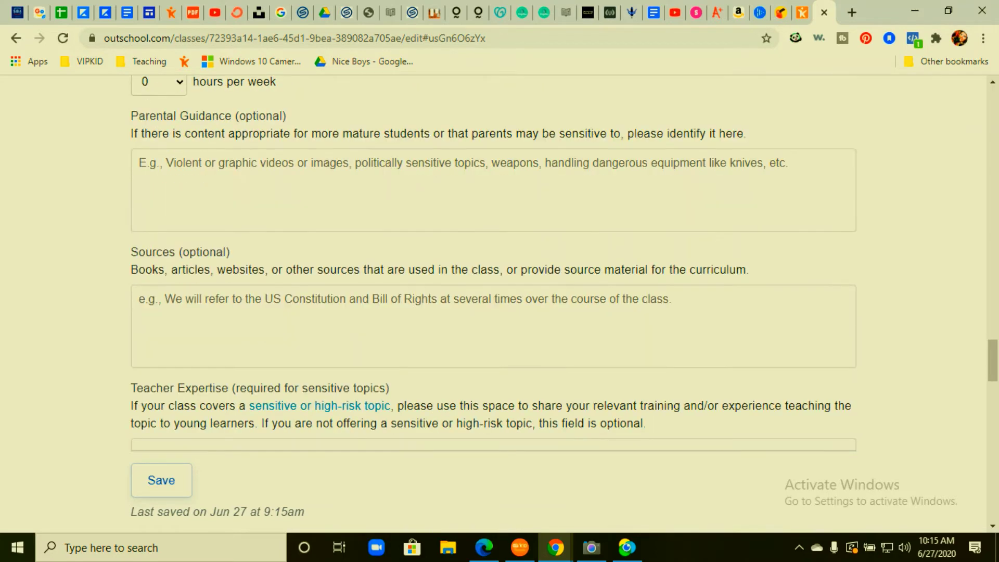
pyautogui.moveTo(130, 115); pyautogui.dragTo(231, 116)
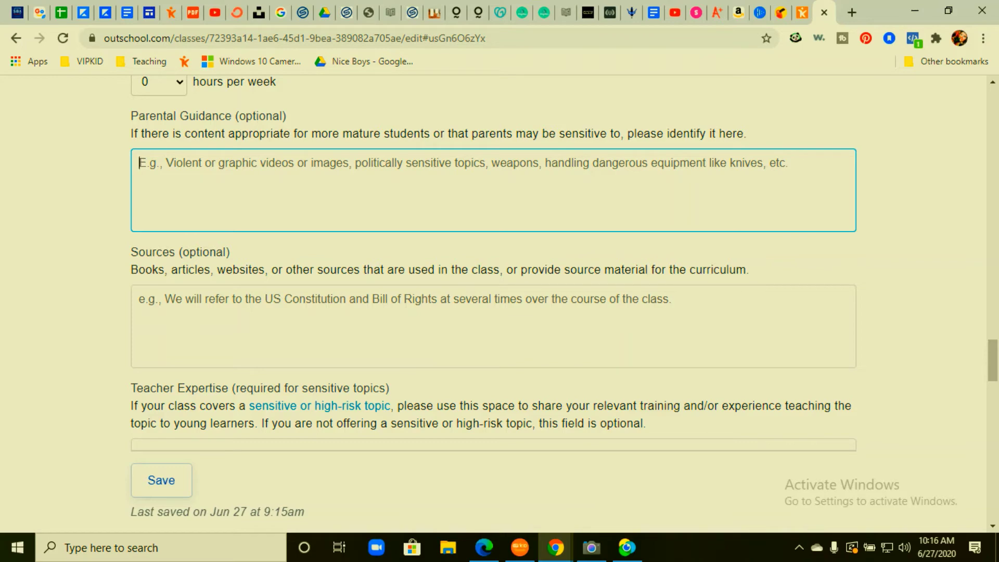
pyautogui.scroll(-1, 564, 258)
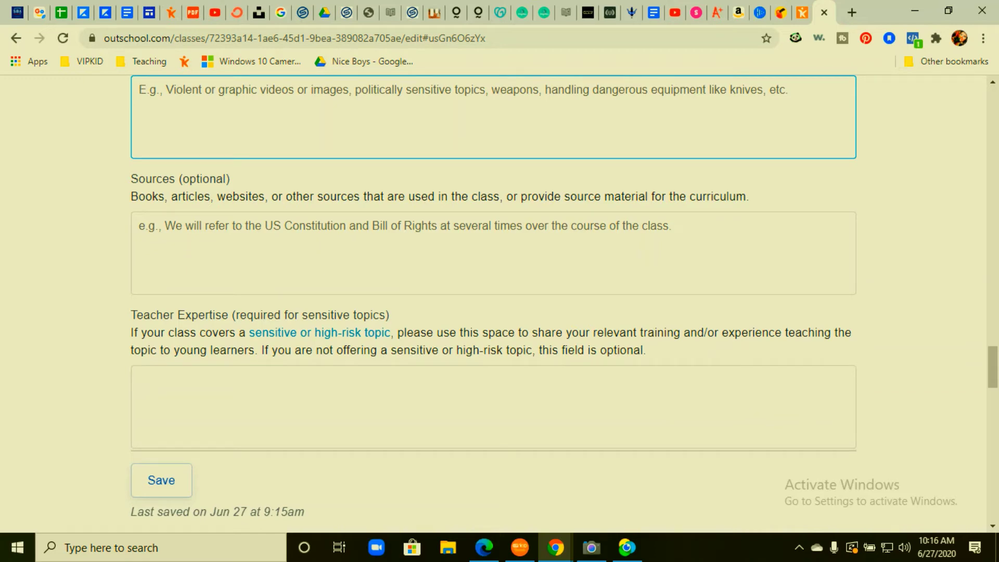
pyautogui.moveTo(131, 178); pyautogui.dragTo(230, 179)
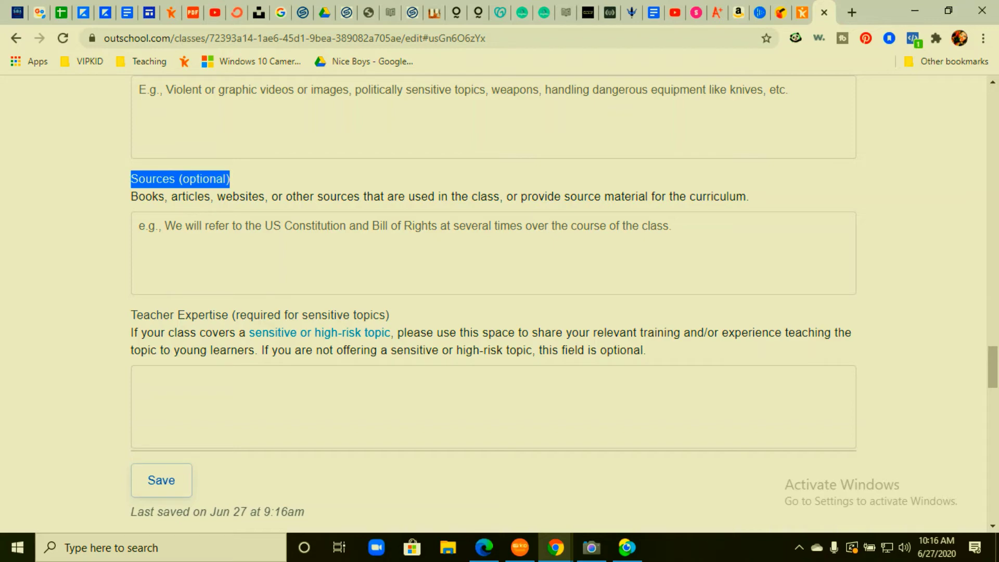
# Read the Teacher Expertise guidance for sensitive topics and place the cursor in its empty text box
pyautogui.scroll(-3, 494, 260)
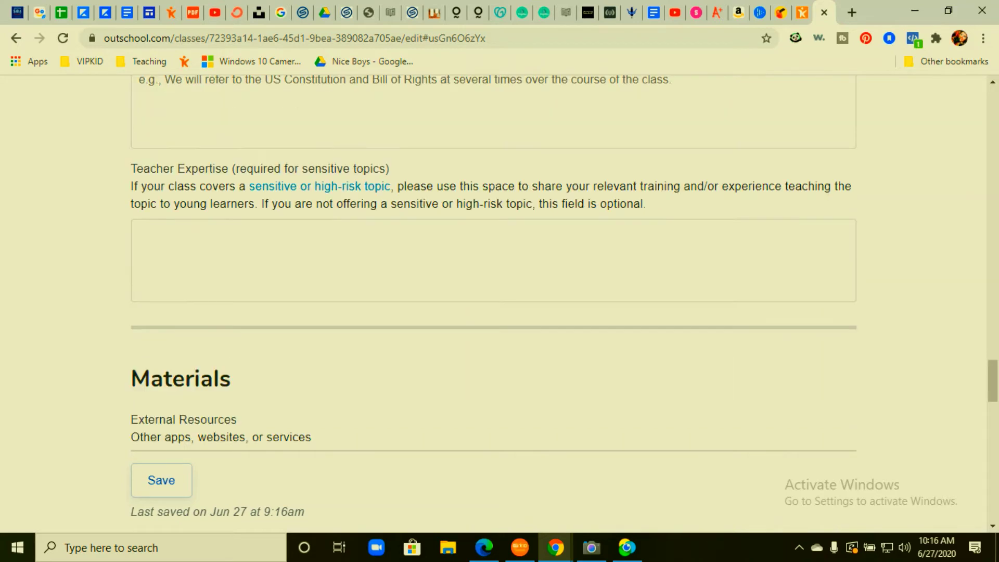
pyautogui.scroll(2, 493, 260)
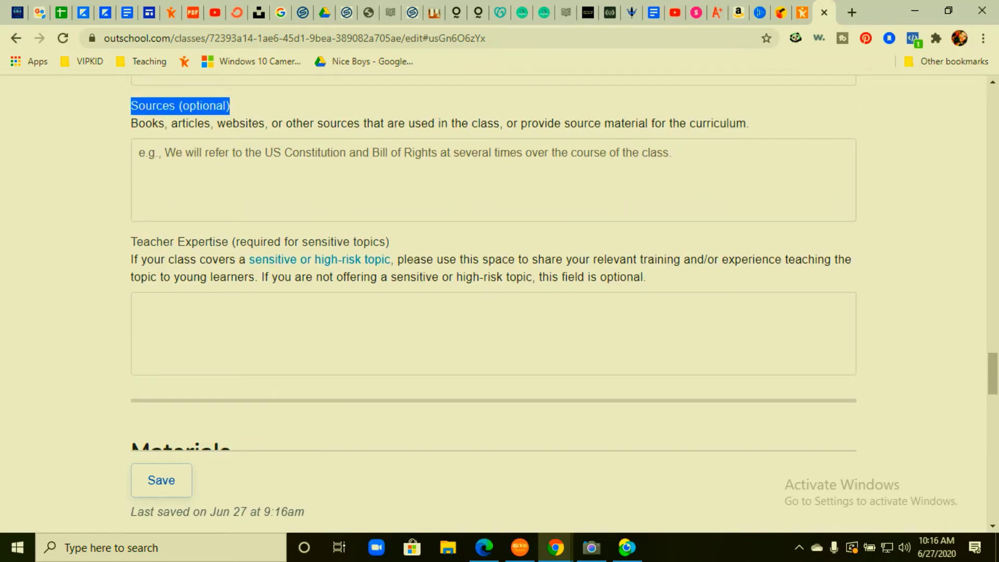
pyautogui.scroll(-2, 494, 260)
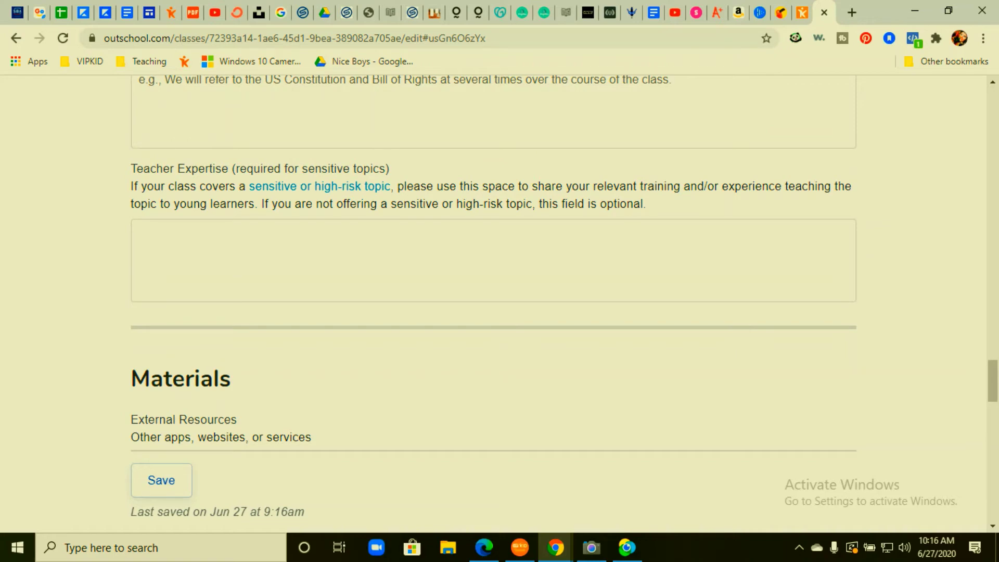
pyautogui.moveTo(130, 168); pyautogui.dragTo(230, 168)
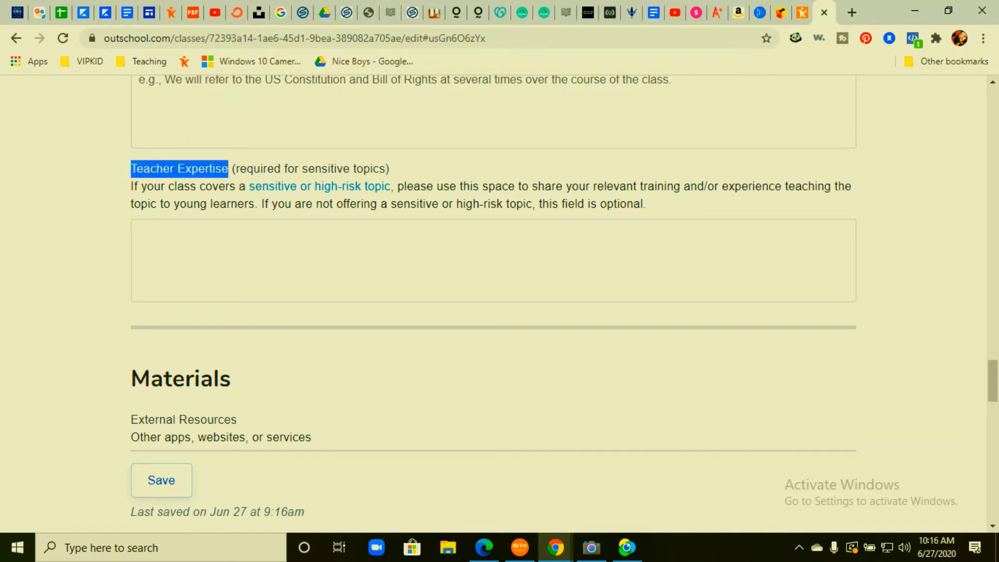
pyautogui.click(140, 233)
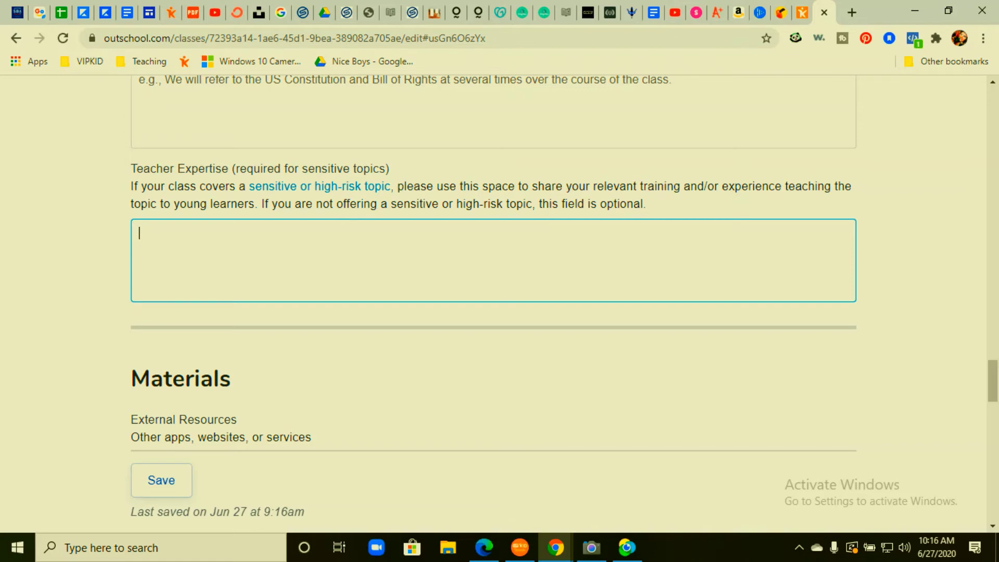
# Examine the Materials section, covering the External Resources options and the optional Learner Supply List
pyautogui.scroll(-1, 494, 260)
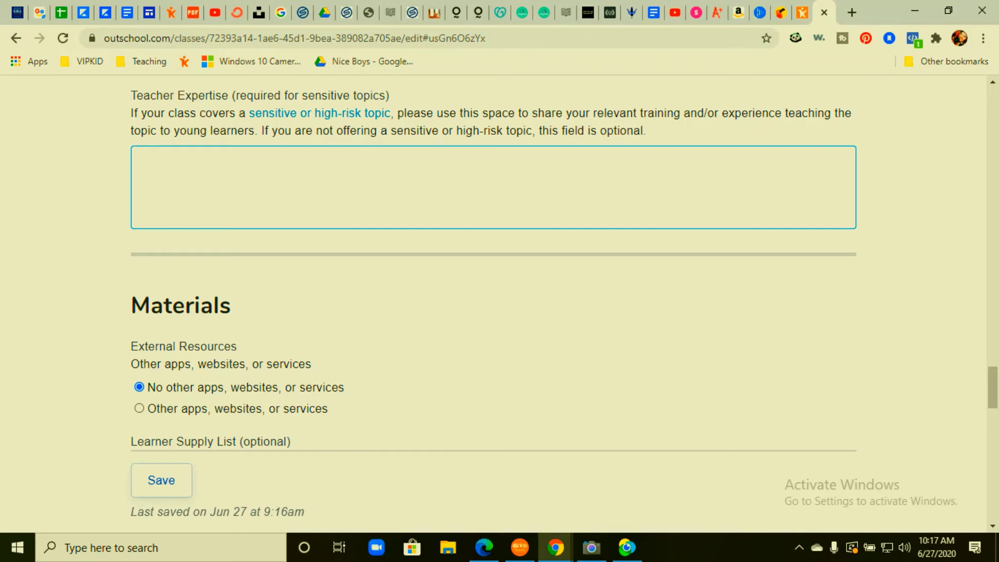
pyautogui.scroll(-1, 493, 261)
pyautogui.scroll(-2, 494, 302)
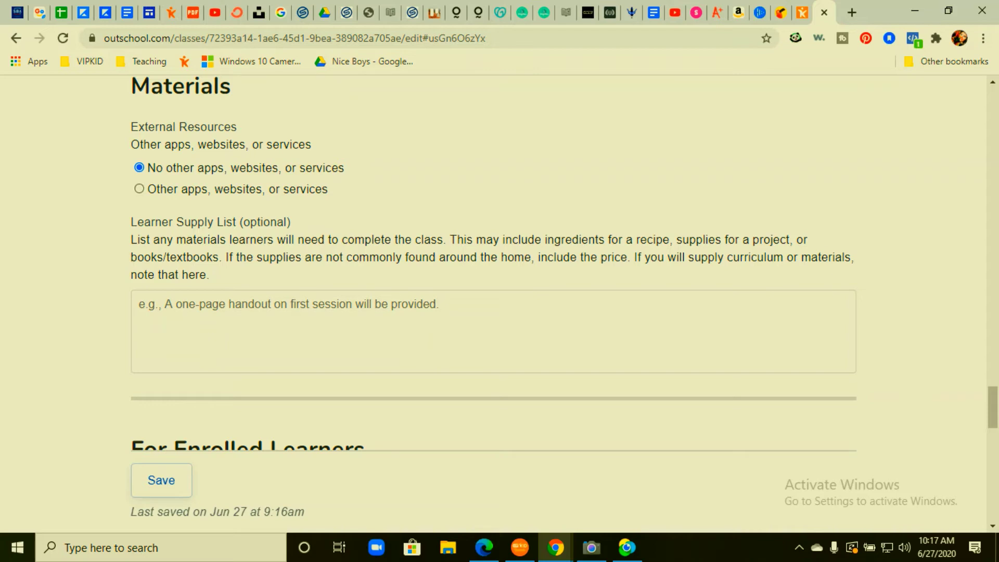
pyautogui.moveTo(131, 78); pyautogui.dragTo(209, 275)
pyautogui.click(209, 275)
pyautogui.click(493, 332)
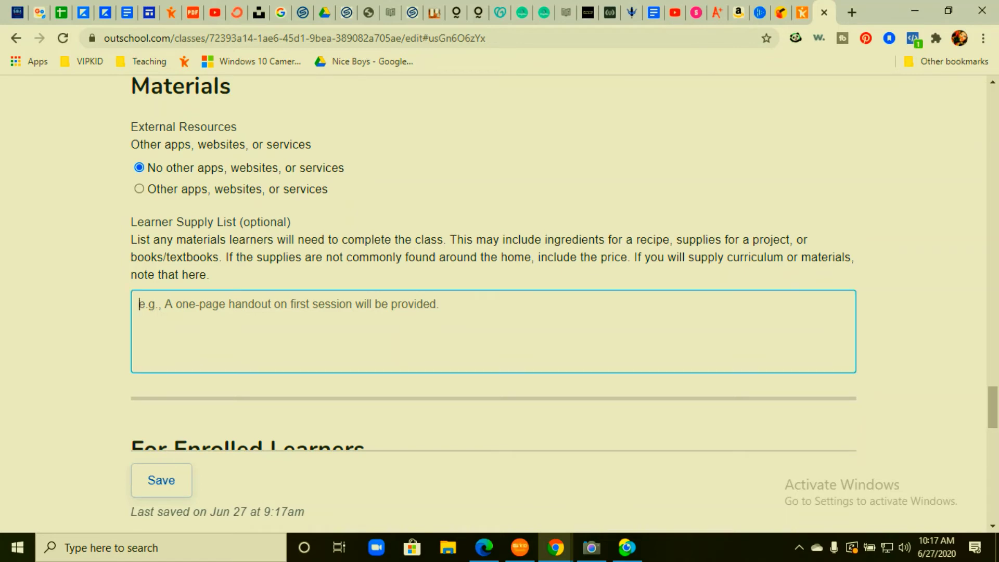
# Read the Welcome Post instructions and the existing welcome message for enrolled learners
pyautogui.scroll(-1, 494, 260)
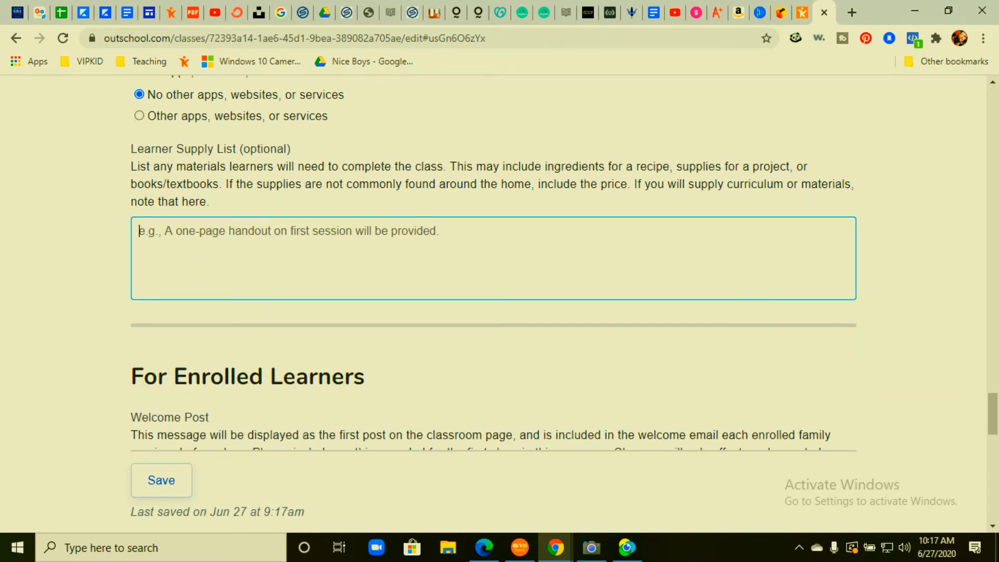
pyautogui.scroll(-3, 494, 265)
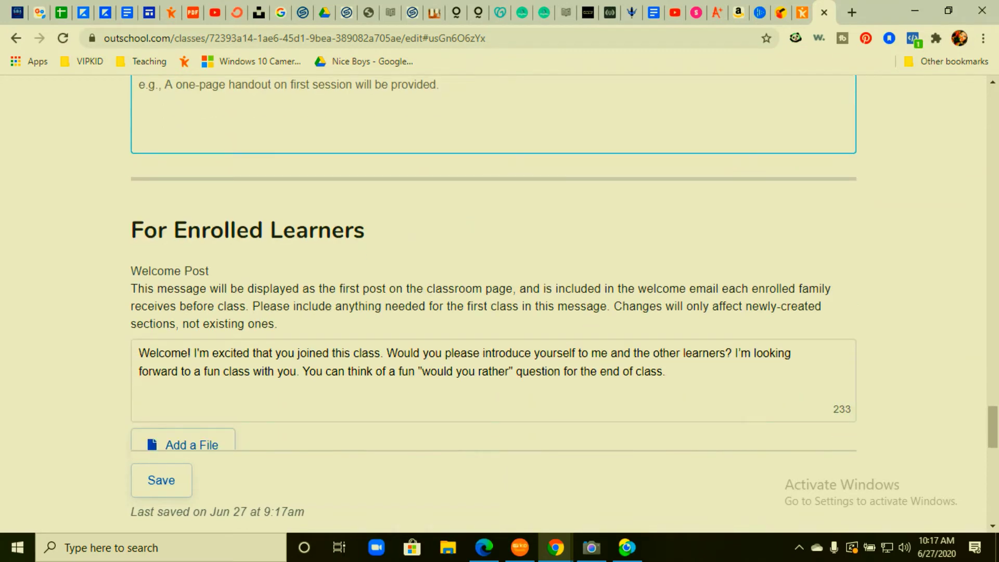
pyautogui.scroll(-3, 494, 266)
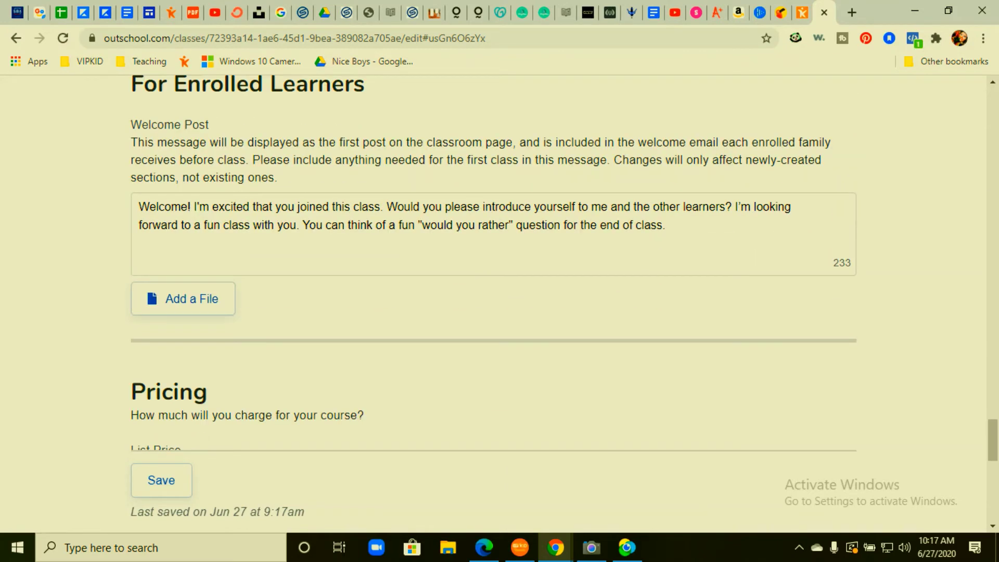
pyautogui.moveTo(131, 83); pyautogui.dragTo(200, 142)
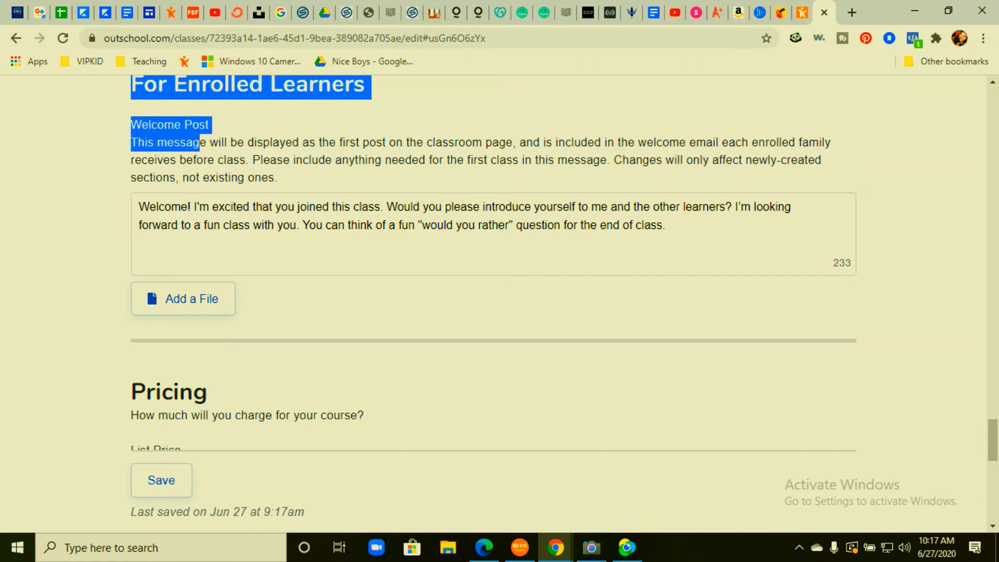
pyautogui.moveTo(665, 225); pyautogui.dragTo(138, 207)
pyautogui.click(138, 207)
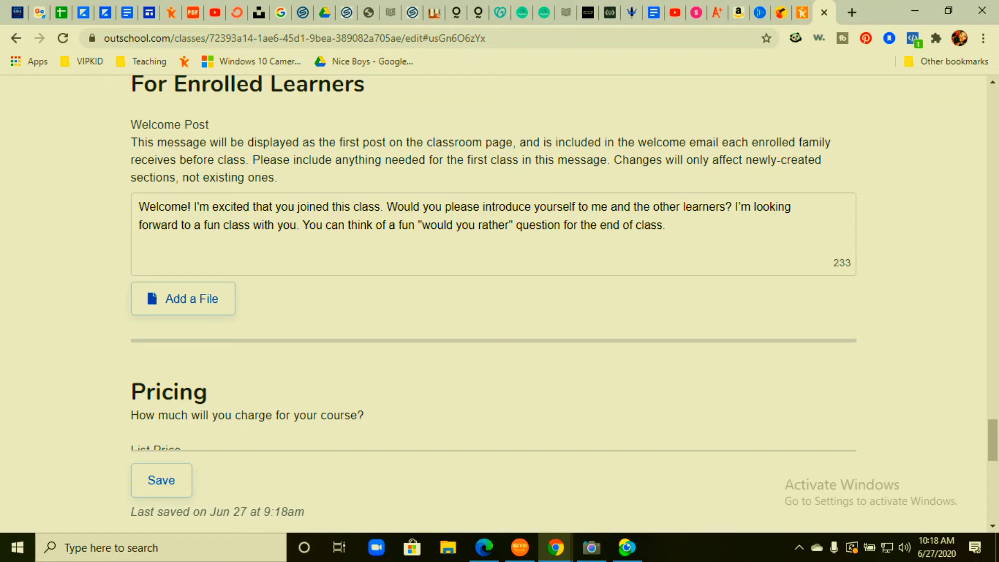
# Examine the Pricing section, including the list price per learner and the estimated weekly earnings
pyautogui.scroll(-5, 500, 302)
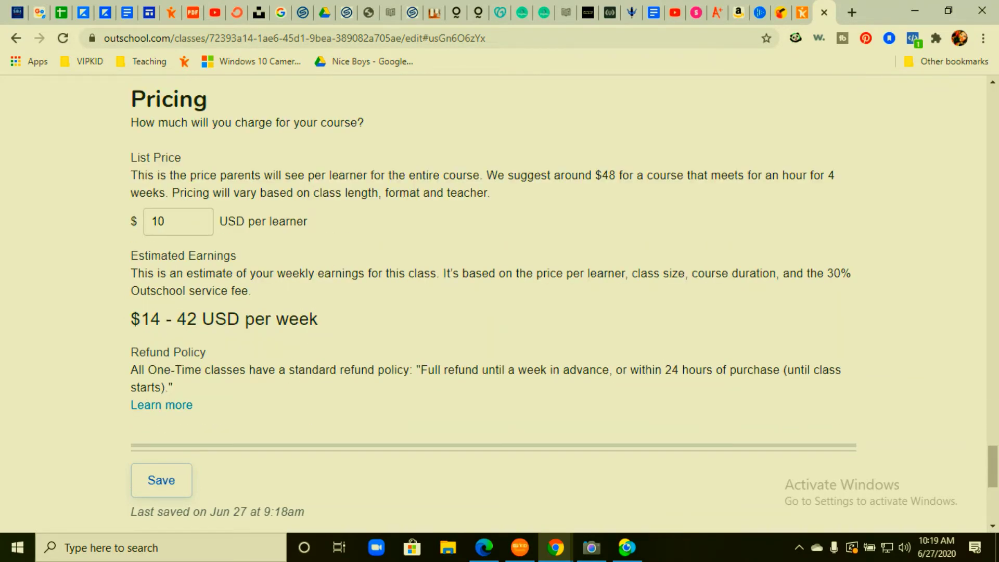
pyautogui.moveTo(131, 157); pyautogui.dragTo(303, 222)
pyautogui.click(172, 221)
pyautogui.click(303, 221)
pyautogui.scroll(-1, 499, 302)
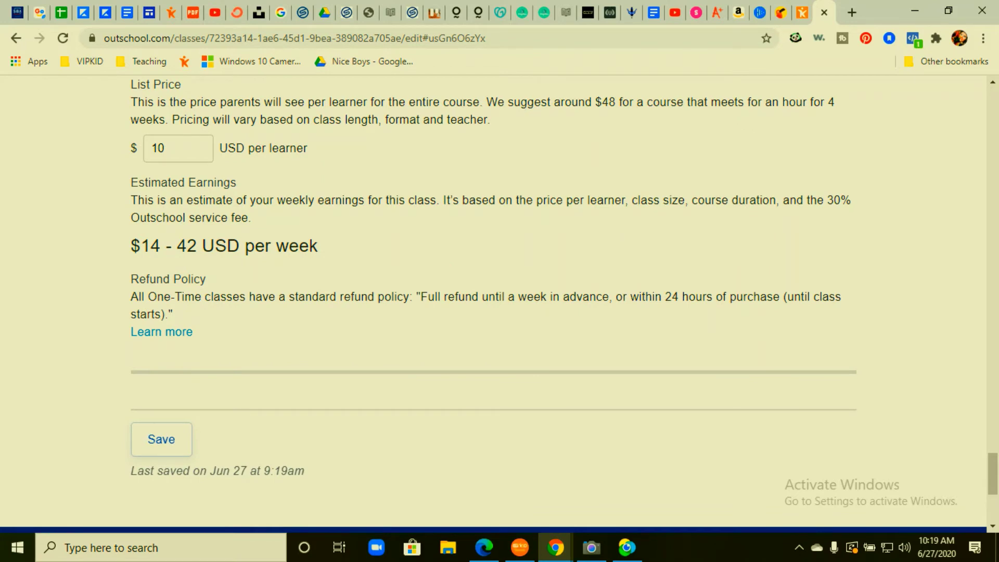
pyautogui.moveTo(131, 182); pyautogui.dragTo(318, 246)
# Save the "Would You Rather" class and return to the My Classes list
pyautogui.scroll(-3, 499, 302)
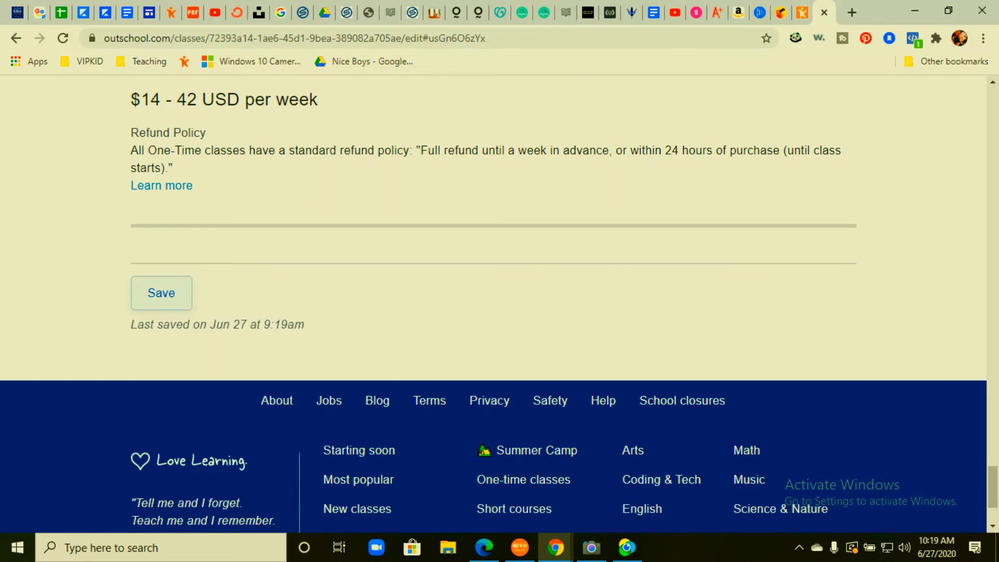
pyautogui.click(161, 292)
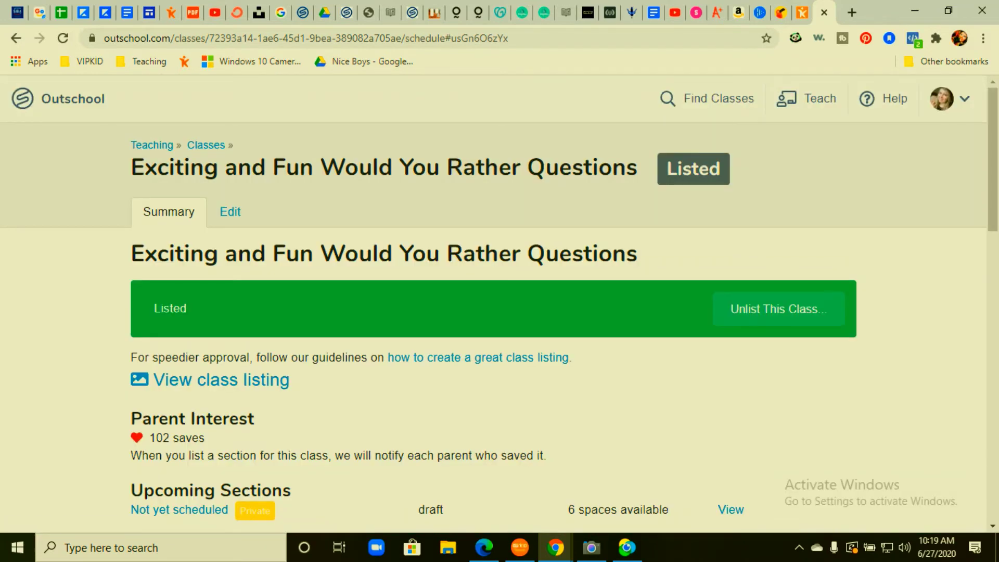
pyautogui.scroll(-3, 500, 298)
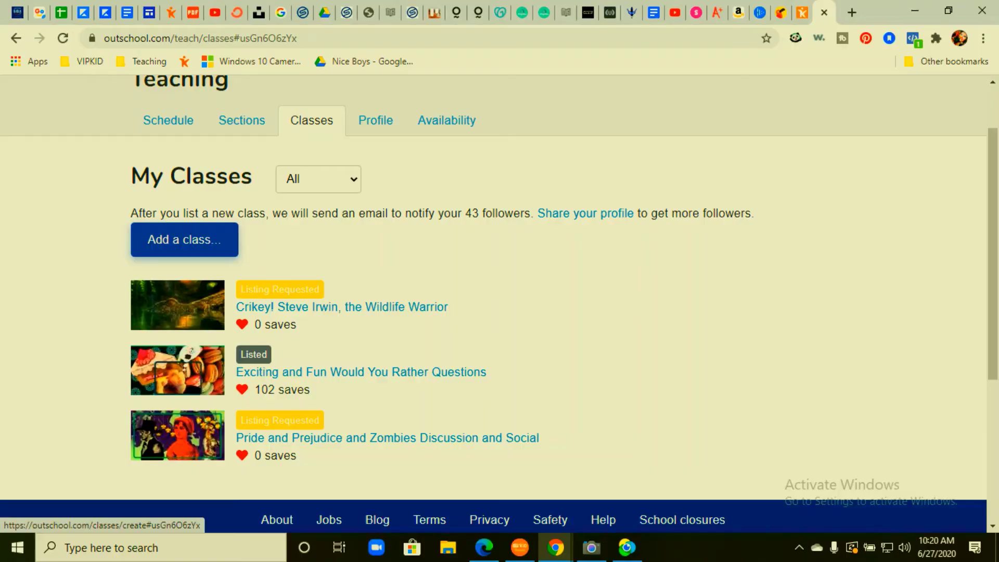
pyautogui.scroll(-1, 499, 301)
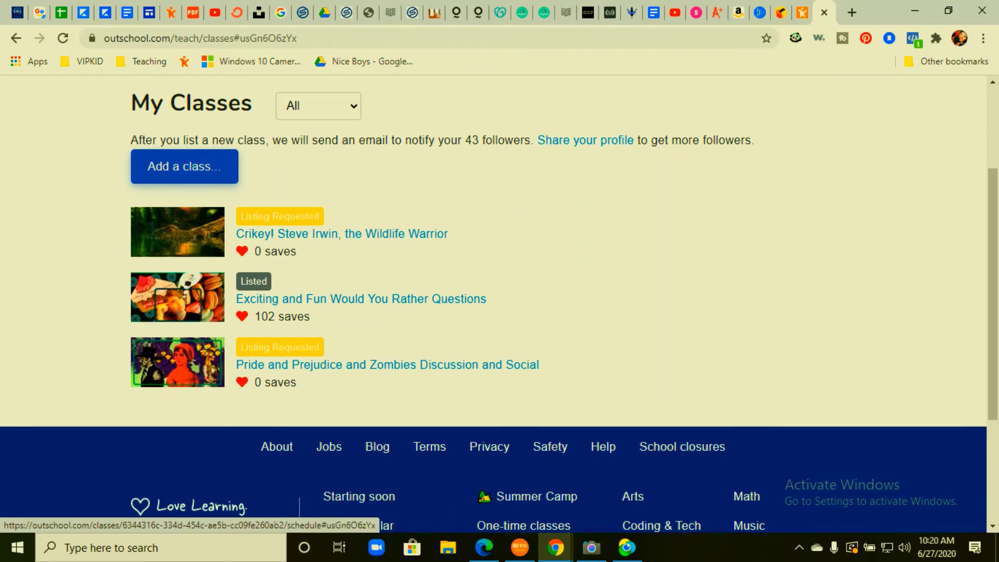
# Open the "Pride and Prejudice and Zombies Discussion and Social" class and look over its summary page
pyautogui.click(388, 365)
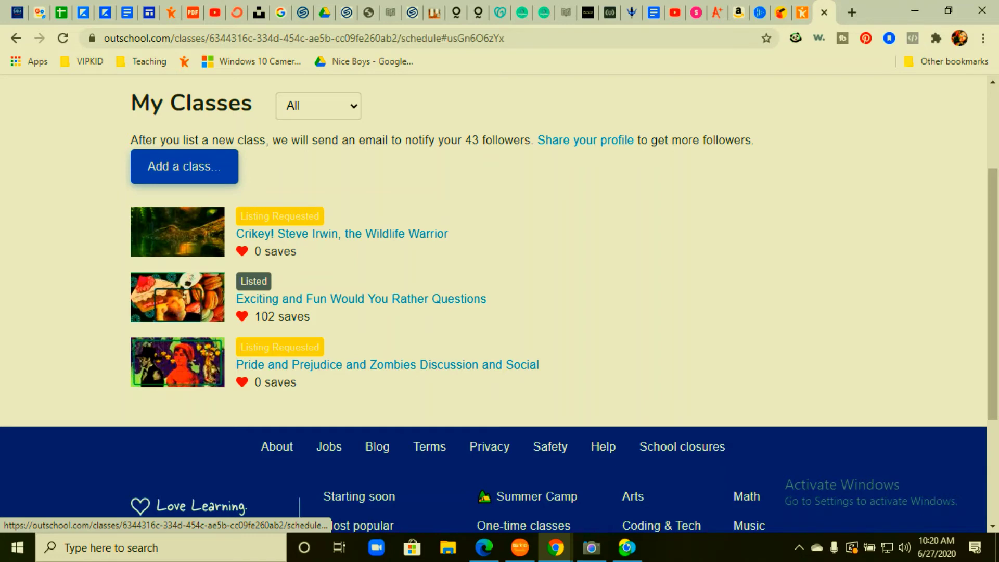
pyautogui.scroll(-4, 498, 307)
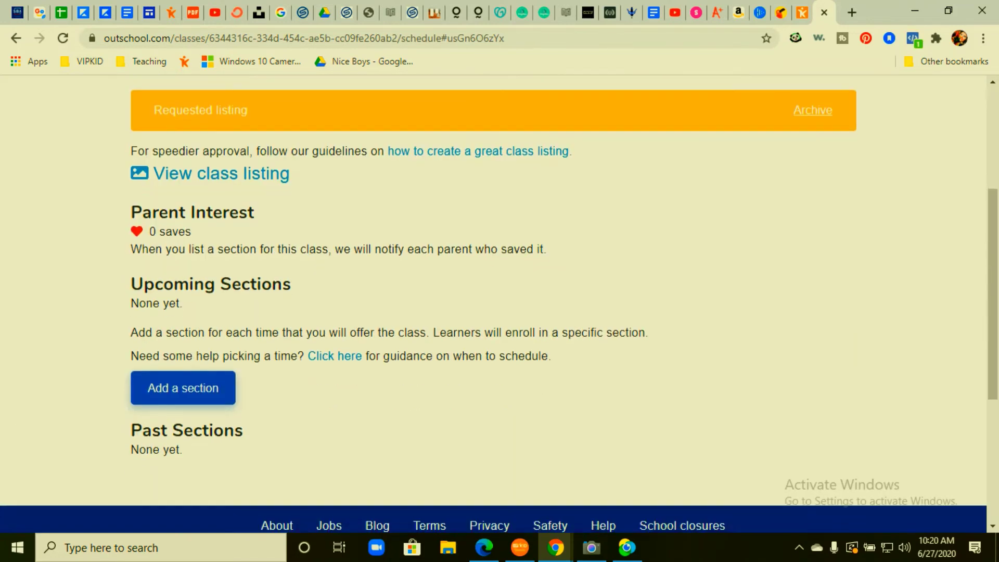
pyautogui.scroll(2, 499, 306)
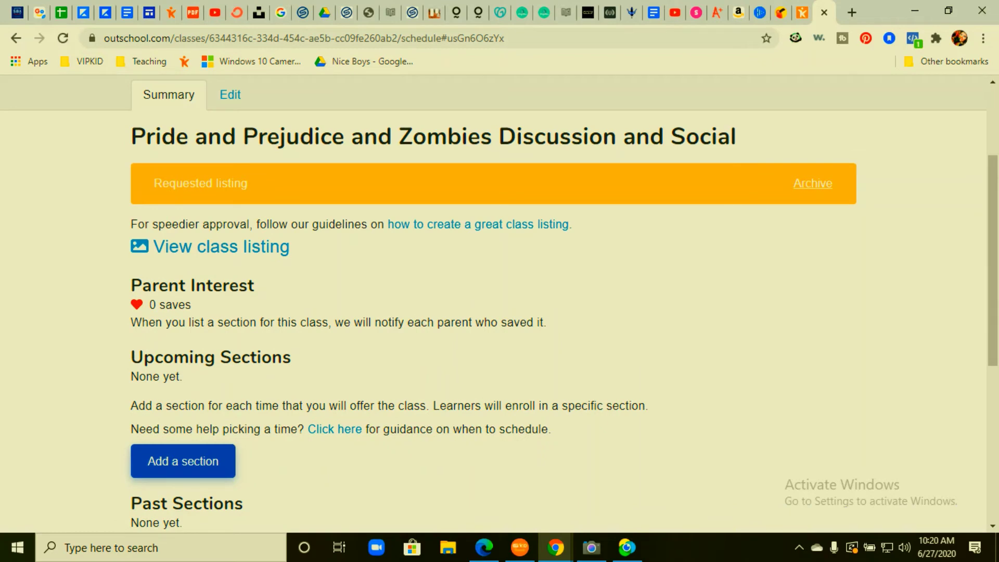
pyautogui.scroll(2, 498, 307)
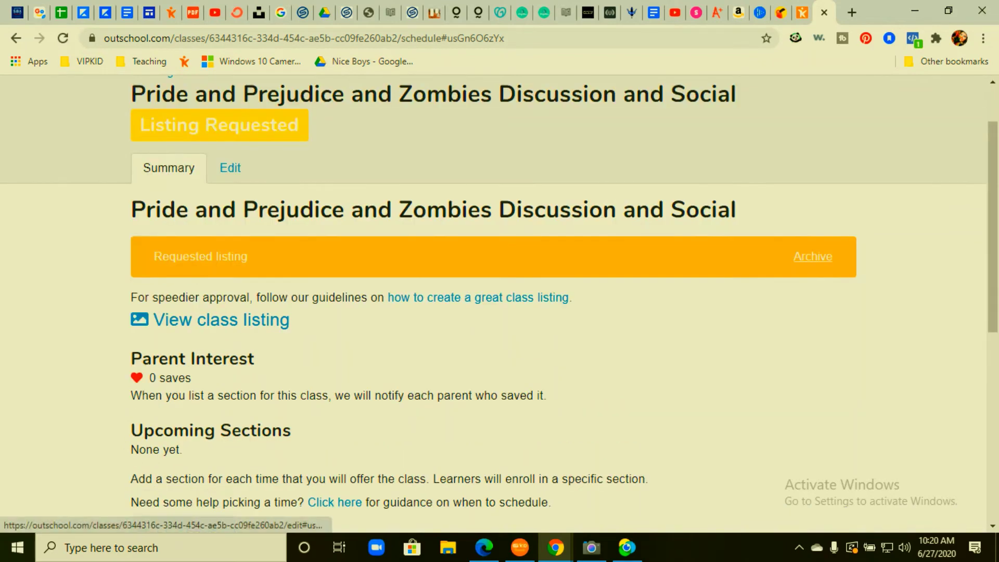
# Open the Pride and Prejudice and Zombies class for editing and review its title, summary and subject
pyautogui.click(230, 168)
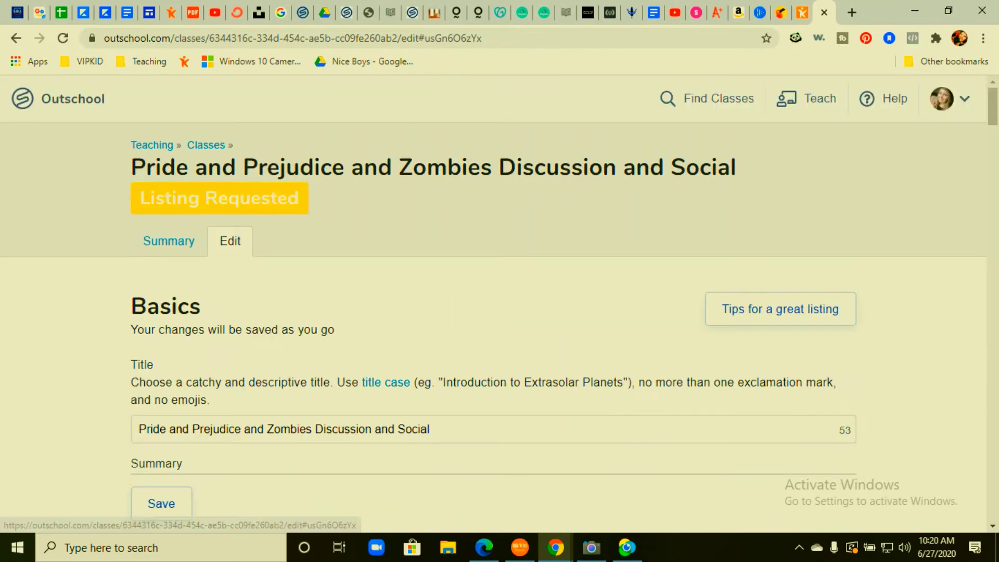
pyautogui.scroll(-5, 499, 275)
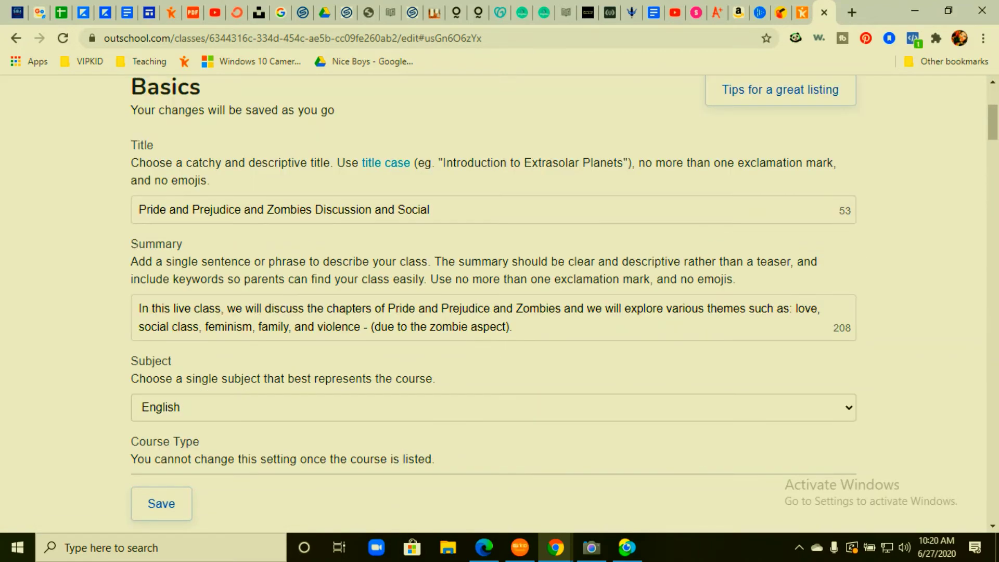
pyautogui.scroll(-2, 499, 275)
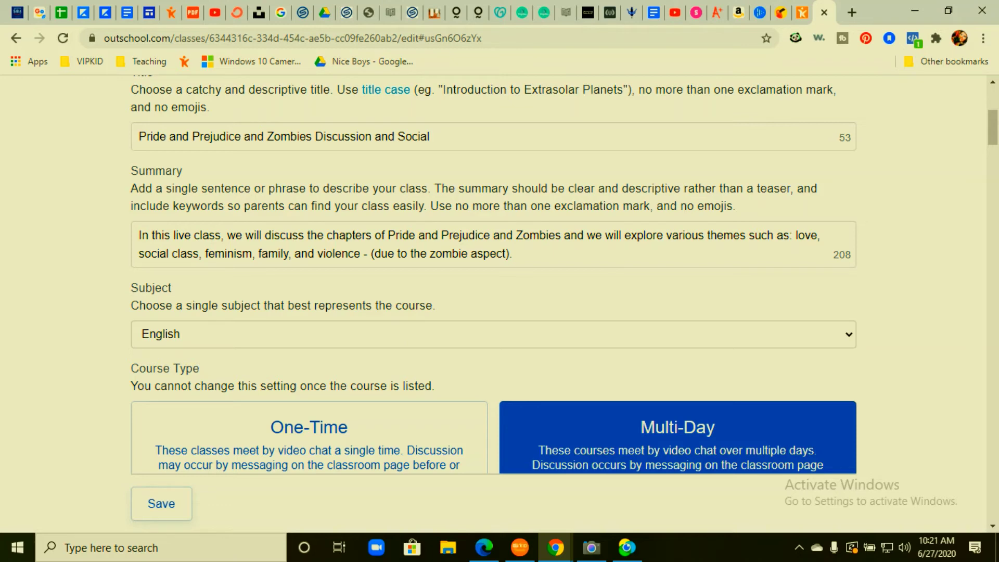
# Highlight the word "Prejudice" in the class summary and review the available course types
pyautogui.moveTo(439, 236); pyautogui.dragTo(493, 235)
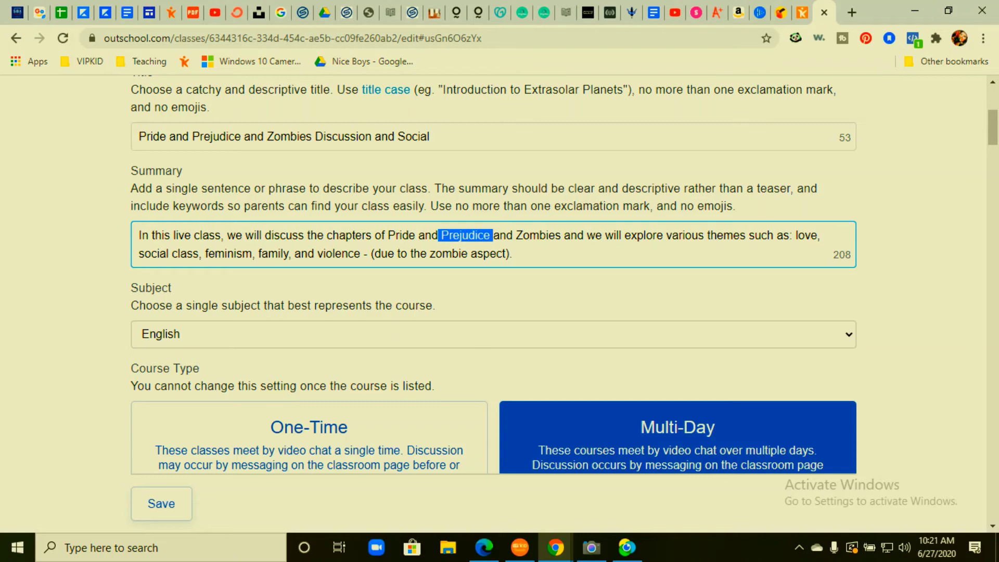
pyautogui.scroll(-1, 564, 276)
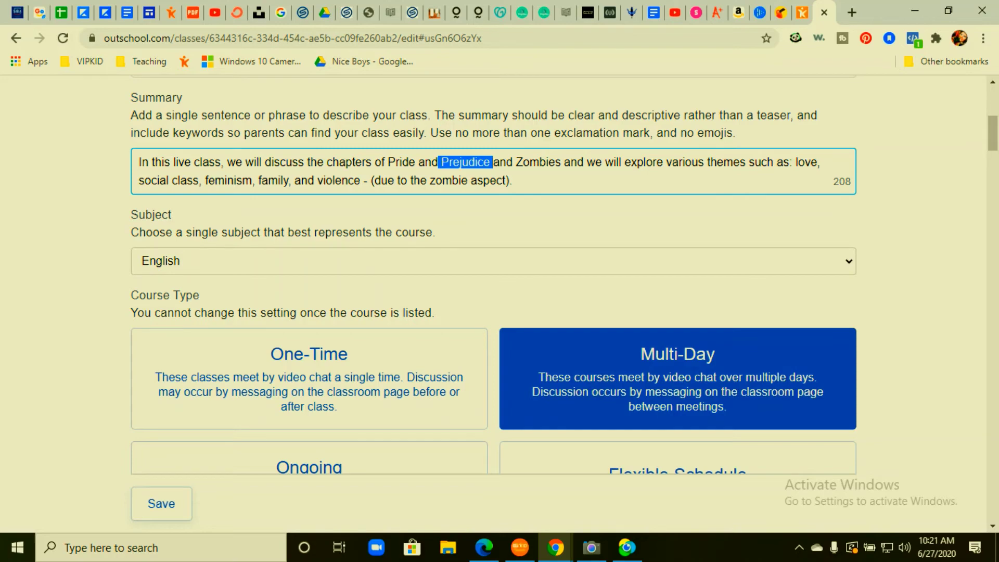
pyautogui.scroll(-1, 494, 301)
pyautogui.scroll(-3, 493, 302)
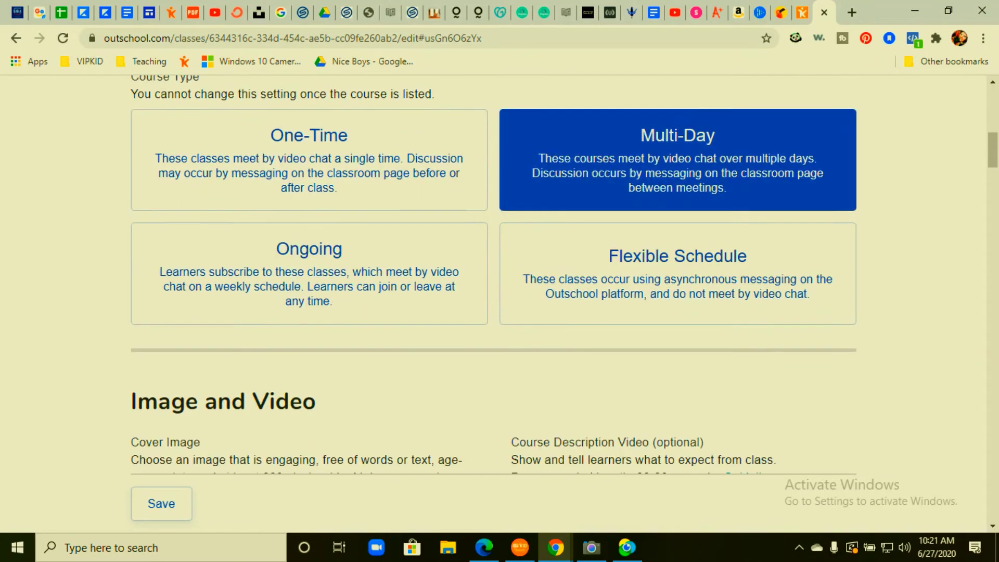
pyautogui.scroll(1, 493, 302)
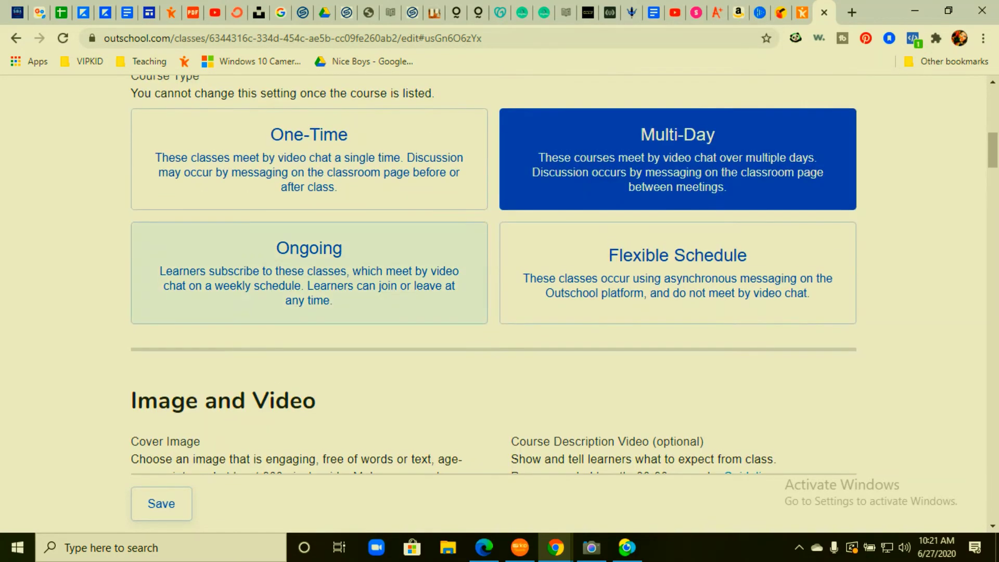
# Examine the class's cover image and the Course Format settings for age group, class size and course duration
pyautogui.scroll(-5, 493, 302)
pyautogui.scroll(-1, 494, 302)
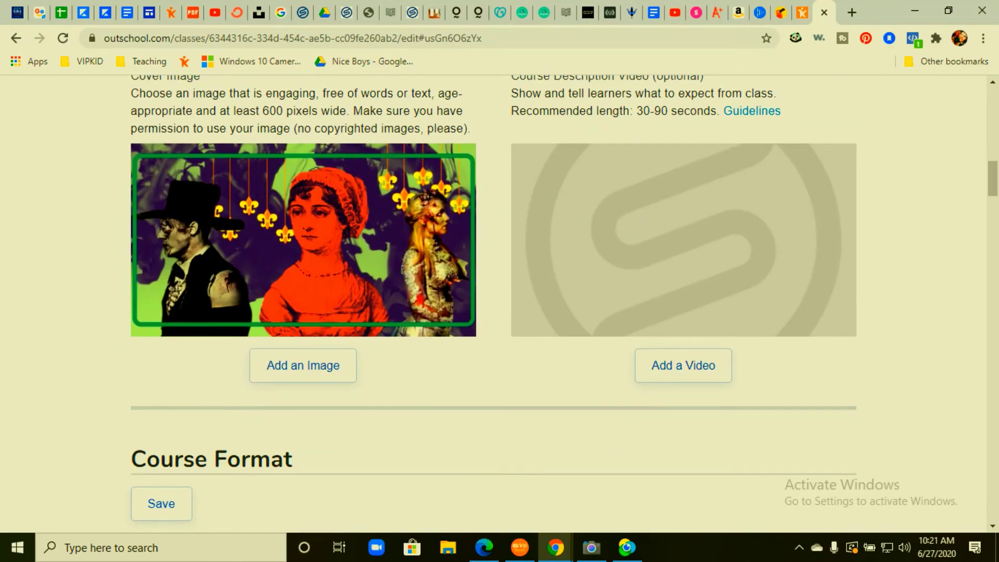
pyautogui.moveTo(782, 112); pyautogui.dragTo(302, 239)
pyautogui.click(302, 240)
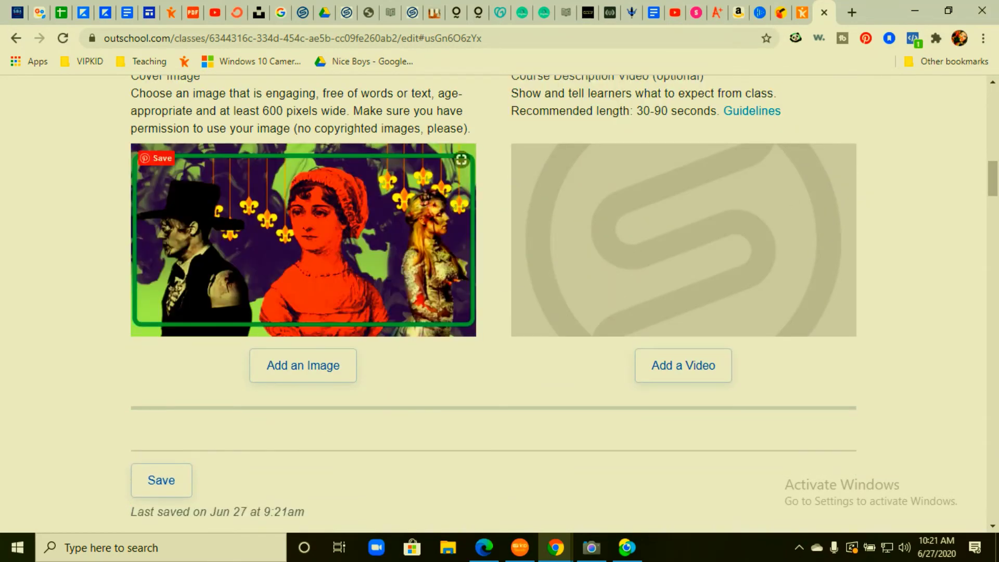
pyautogui.scroll(-3, 302, 240)
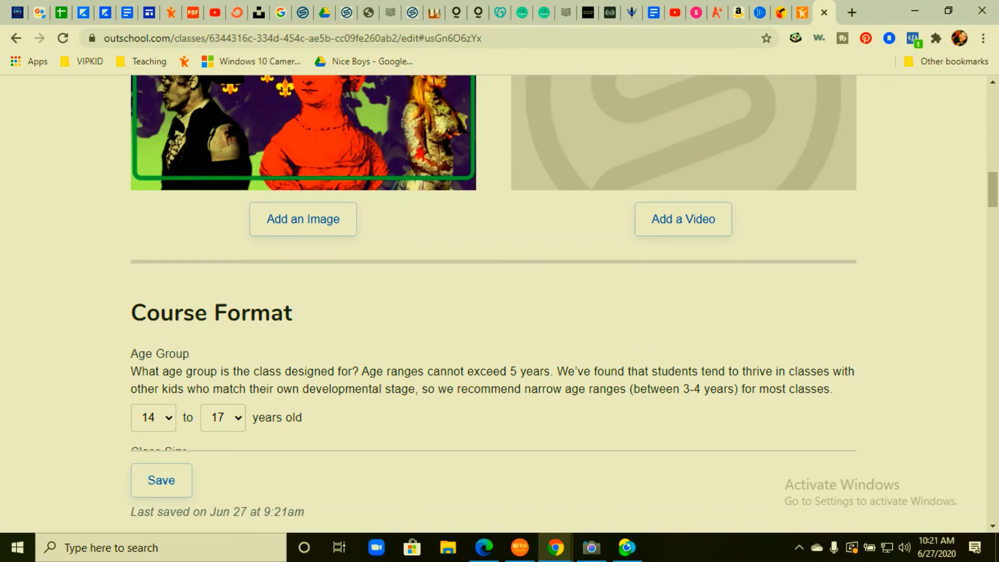
pyautogui.scroll(-4, 494, 263)
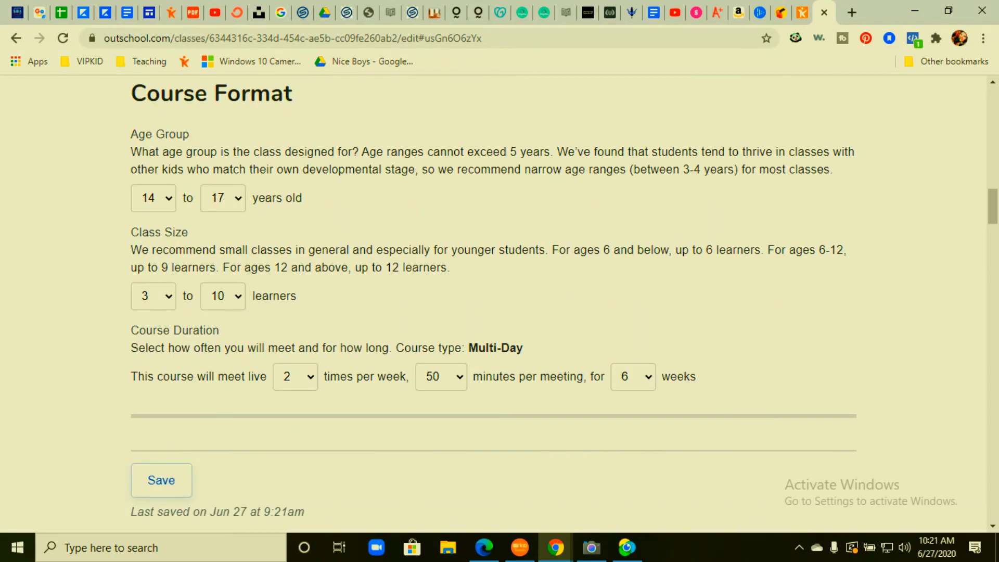
# Read the Class Experience guidelines and the course description, including its week-by-week chapter schedule
pyautogui.scroll(-8, 493, 302)
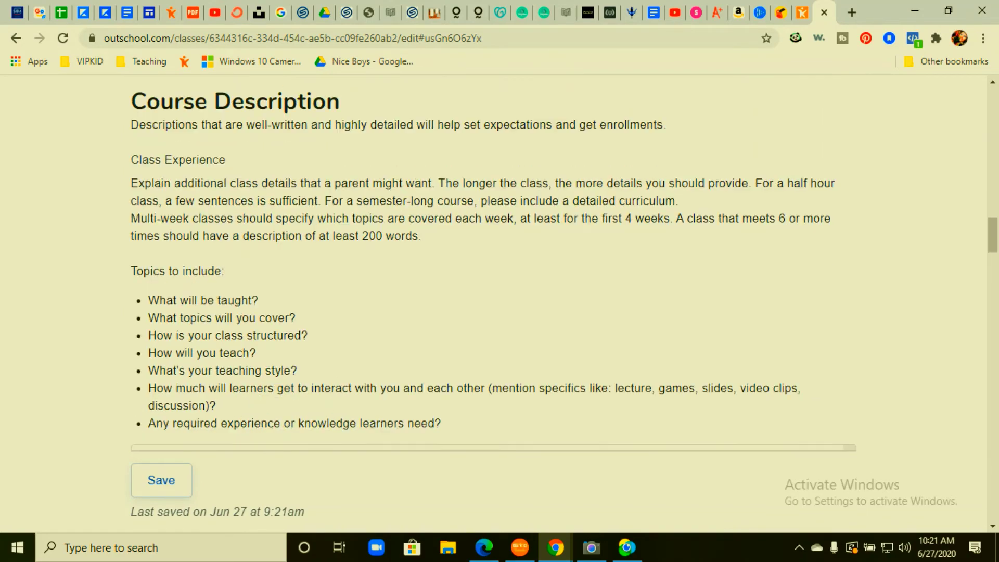
pyautogui.scroll(-6, 493, 302)
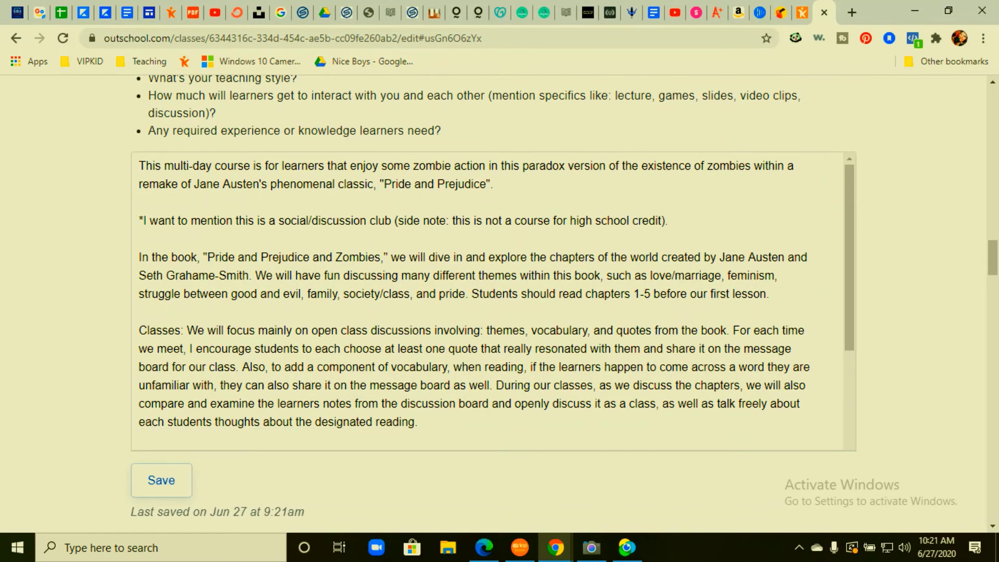
pyautogui.scroll(-5, 494, 302)
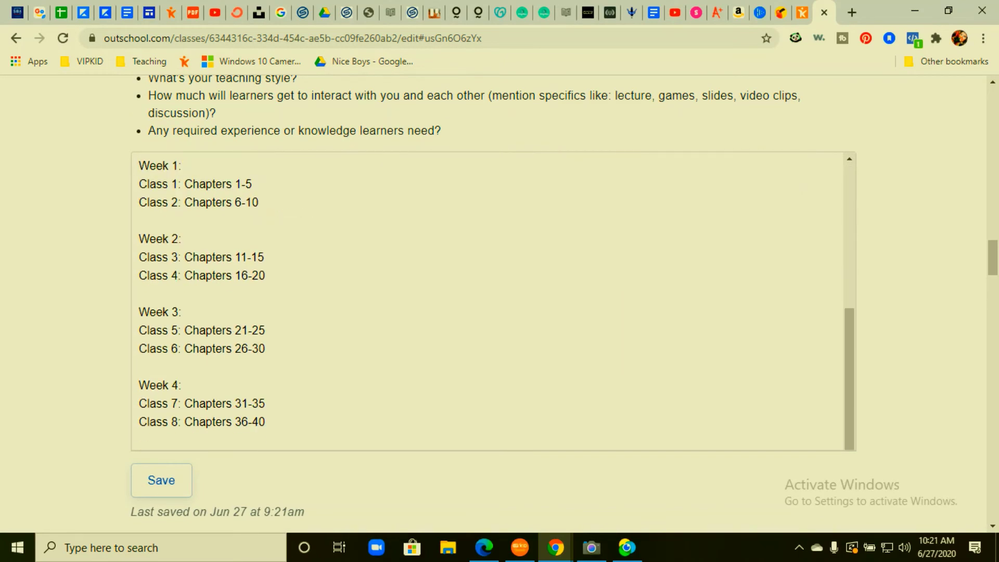
pyautogui.scroll(-10, 493, 302)
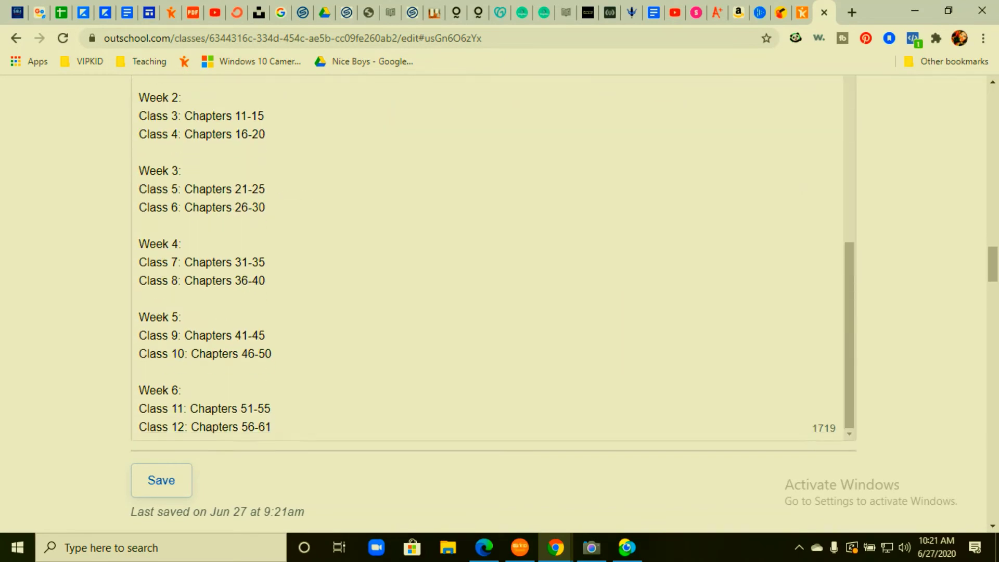
pyautogui.scroll(10, 494, 208)
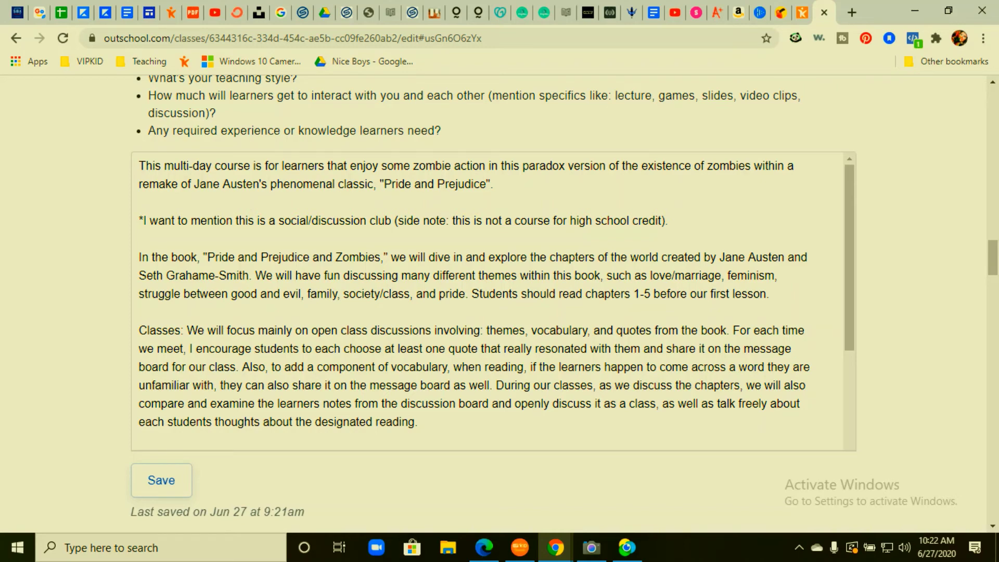
pyautogui.scroll(-10, 494, 302)
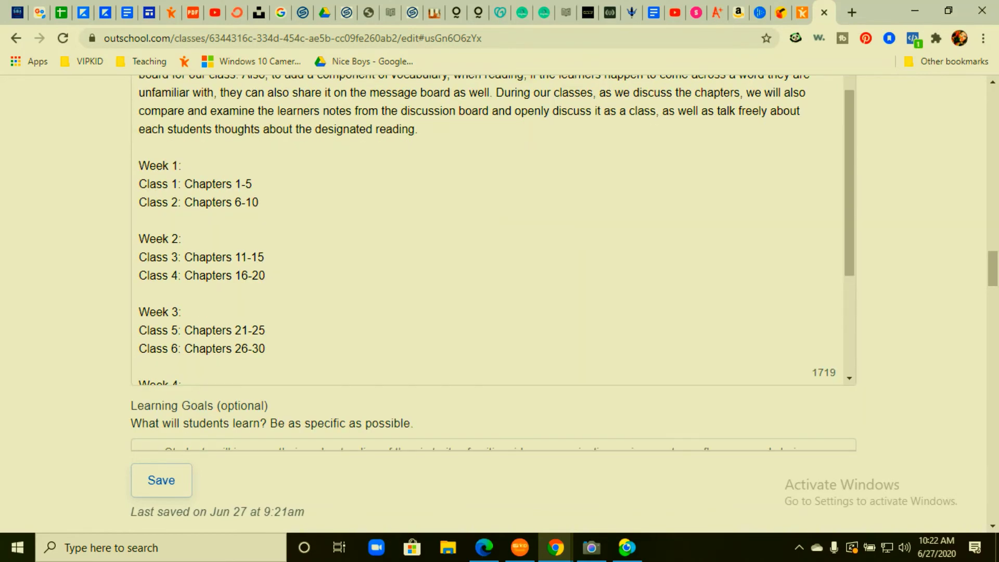
# Review the Homework, Parental Guidance and Sources entries, and highlight the Teacher Expertise side note
pyautogui.scroll(-4, 493, 302)
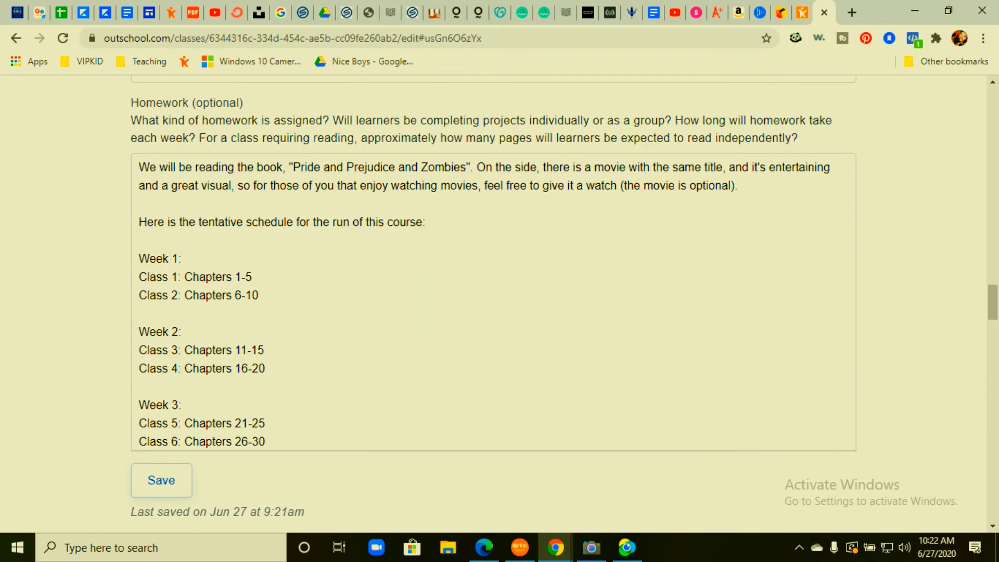
pyautogui.scroll(-10, 493, 302)
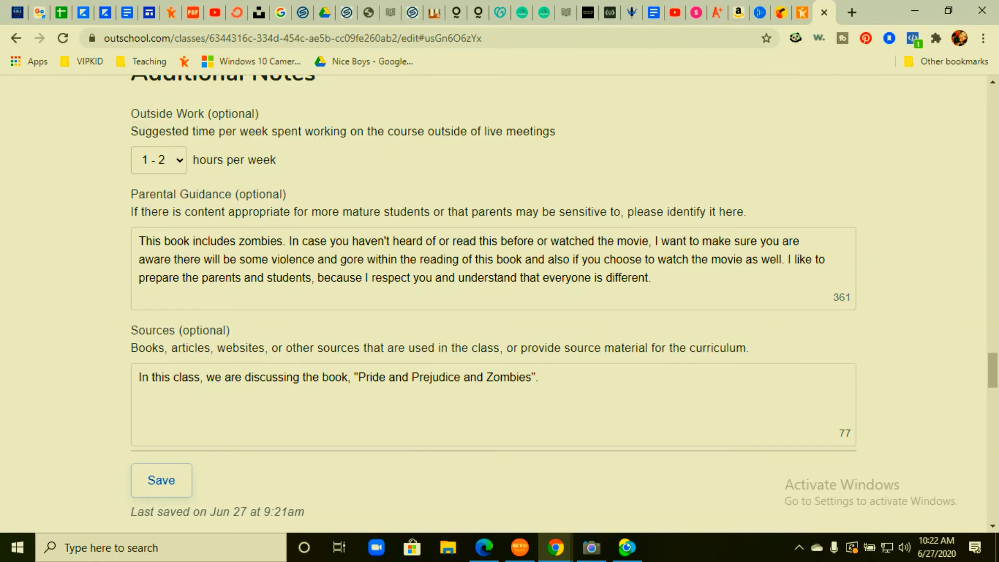
pyautogui.scroll(-4, 493, 302)
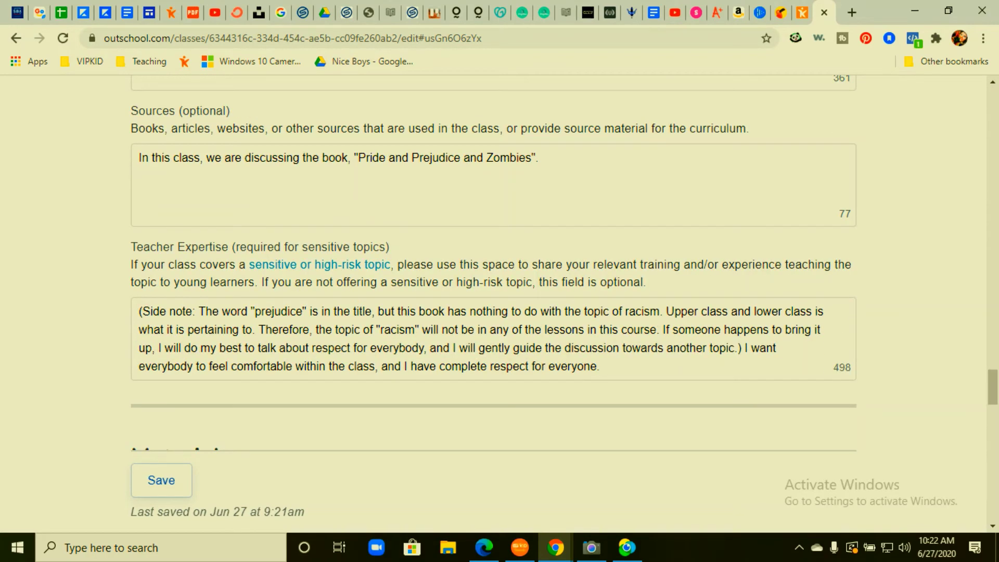
pyautogui.moveTo(139, 311); pyautogui.dragTo(603, 366)
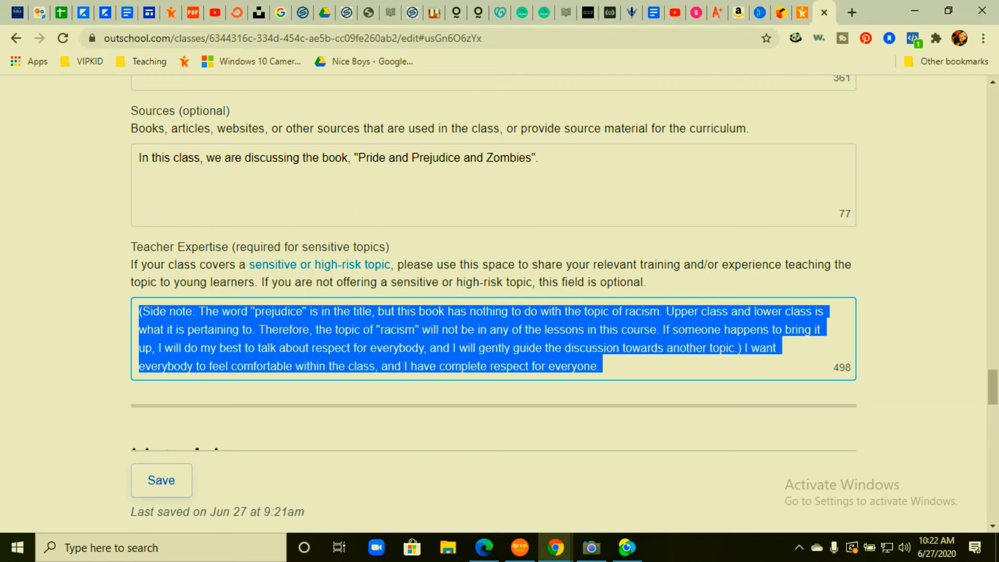
pyautogui.click(505, 330)
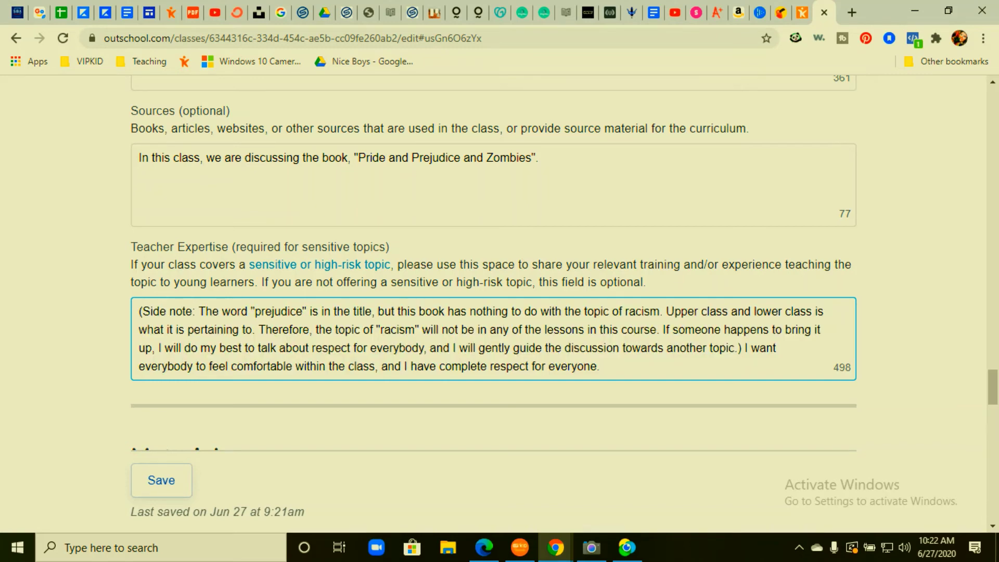
# Examine the Materials section, the Welcome Post, the list price with estimated earnings, and the refund policy options
pyautogui.scroll(-10, 505, 330)
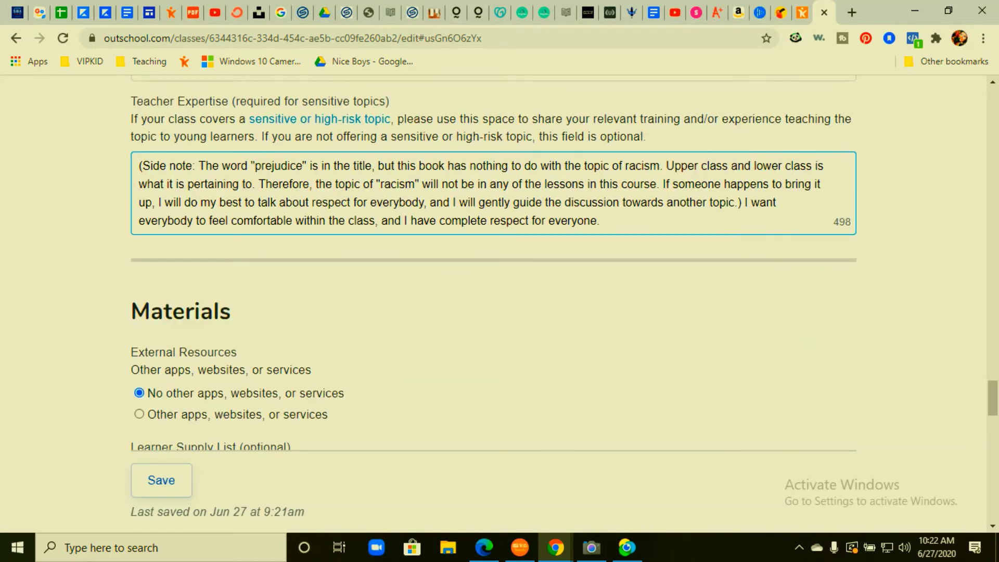
pyautogui.scroll(-4, 500, 263)
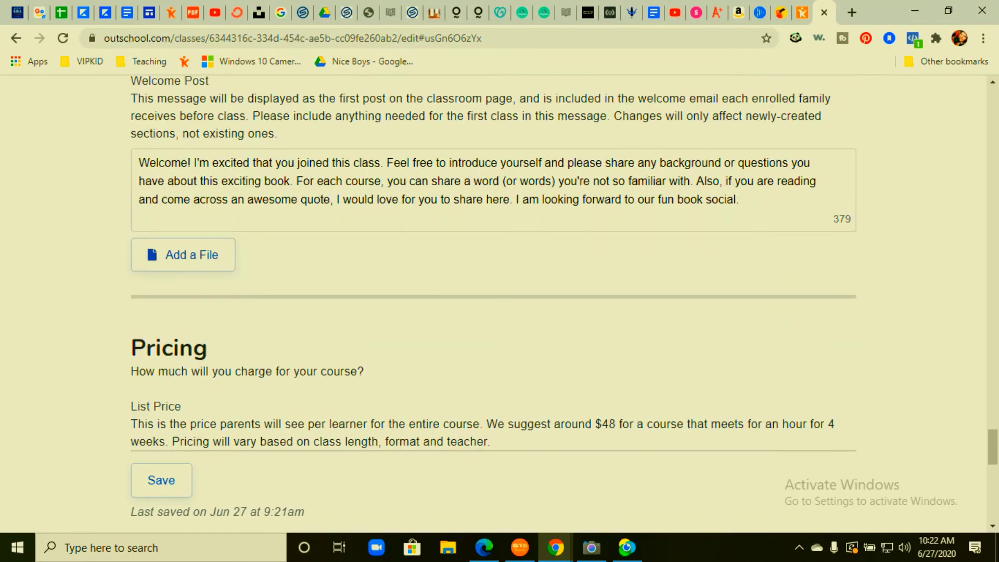
pyautogui.scroll(-4, 199, 227)
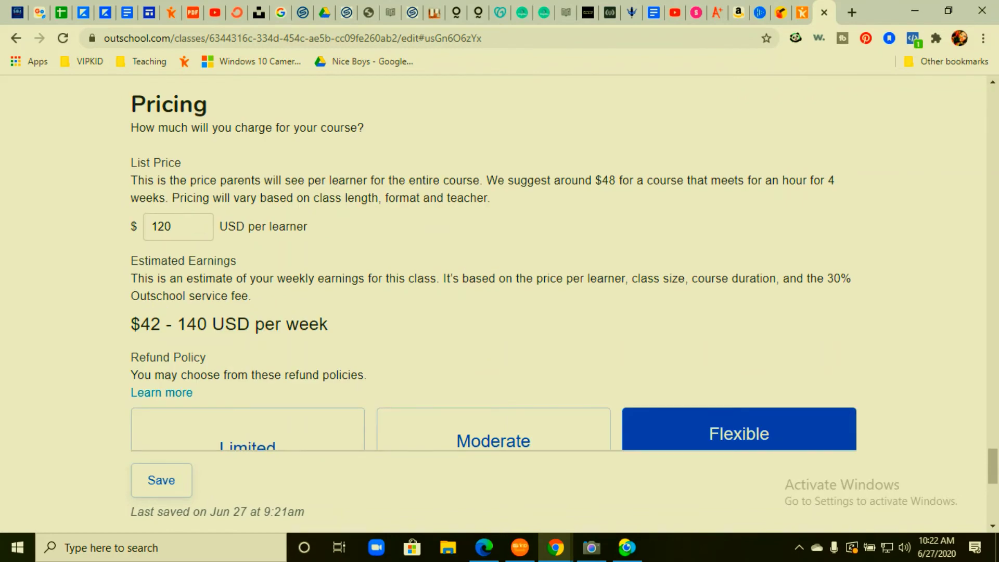
pyautogui.moveTo(228, 226)
pyautogui.mouseDown()
pyautogui.moveTo(307, 227)
pyautogui.moveTo(219, 227)
pyautogui.mouseUp()
pyautogui.click(219, 227)
pyautogui.scroll(-4, 500, 302)
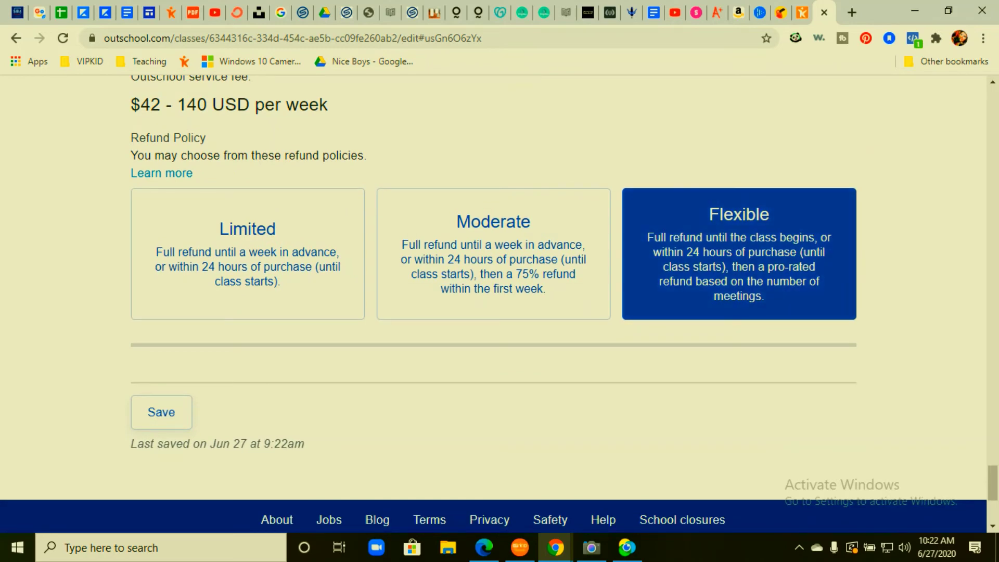
pyautogui.scroll(-4, 499, 302)
pyautogui.scroll(3, 500, 302)
# Return to the My Classes list and open the "Crikey! Steve Irwin, the Wildlife Warrior" class summary page
pyautogui.scroll(10, 500, 302)
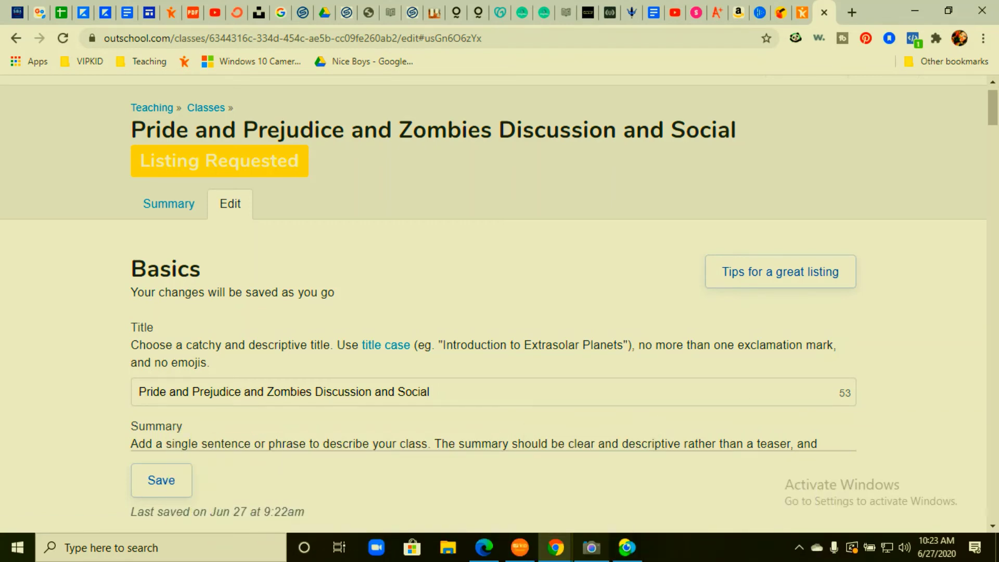
pyautogui.click(206, 108)
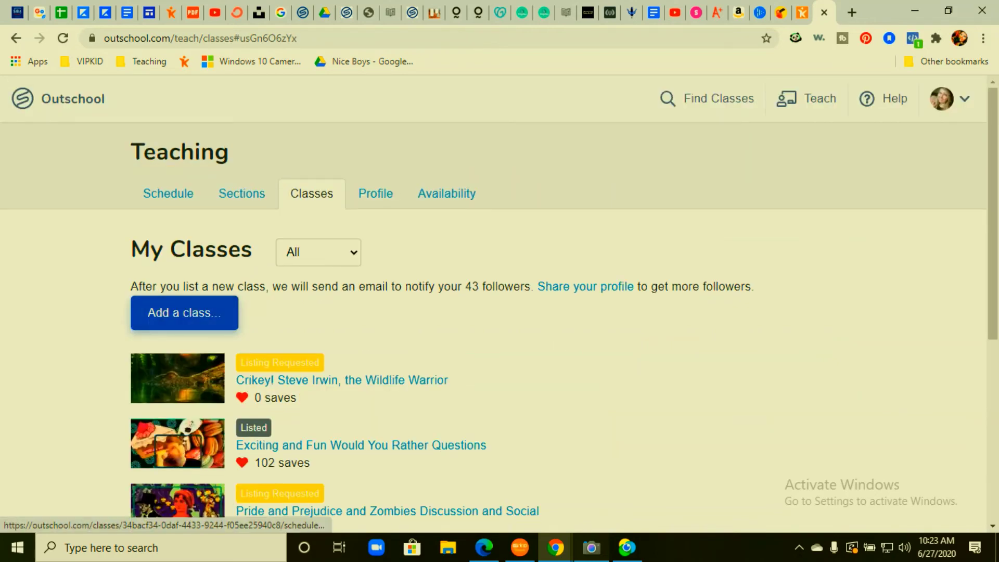
pyautogui.scroll(-3, 498, 301)
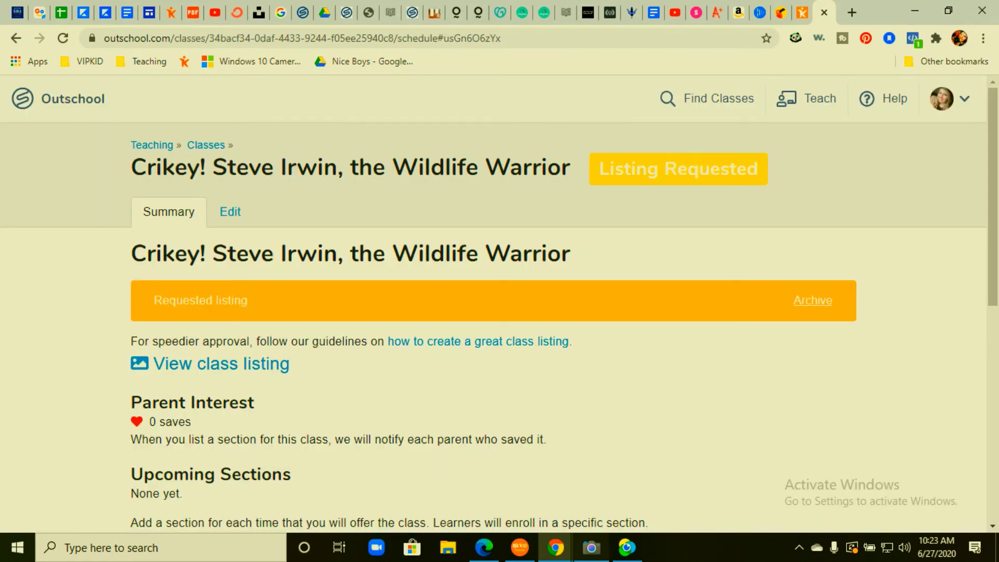
pyautogui.scroll(-5, 499, 304)
pyautogui.scroll(3, 498, 305)
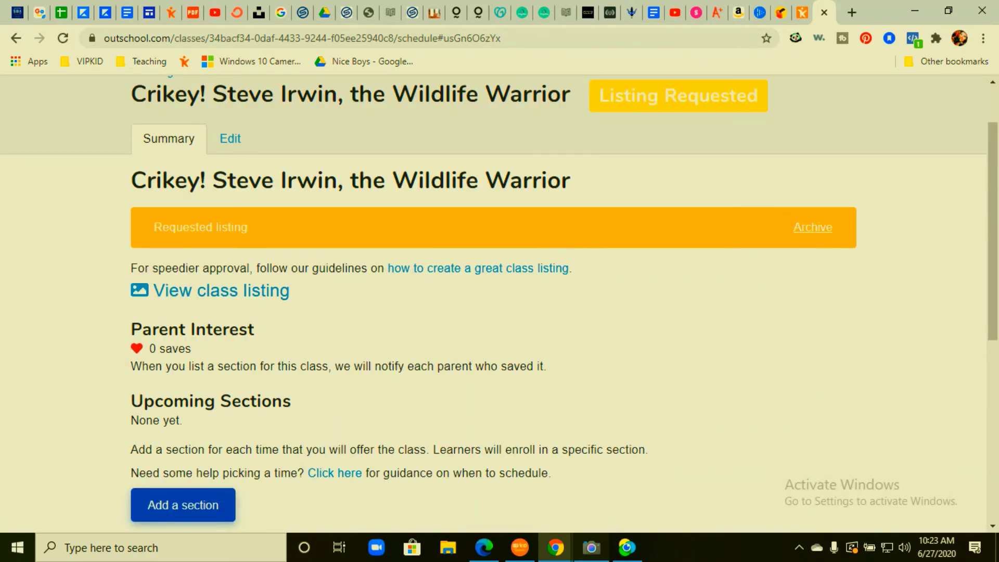
# Open the Crikey! Steve Irwin class for editing and review its title, summary, subject and course type
pyautogui.click(230, 139)
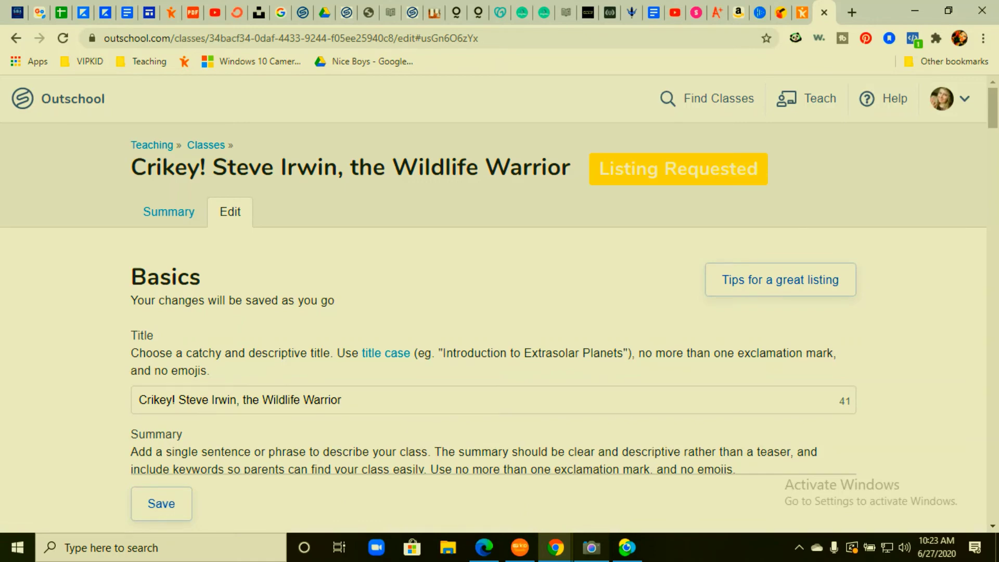
pyautogui.scroll(-2, 499, 312)
pyautogui.scroll(-1, 499, 312)
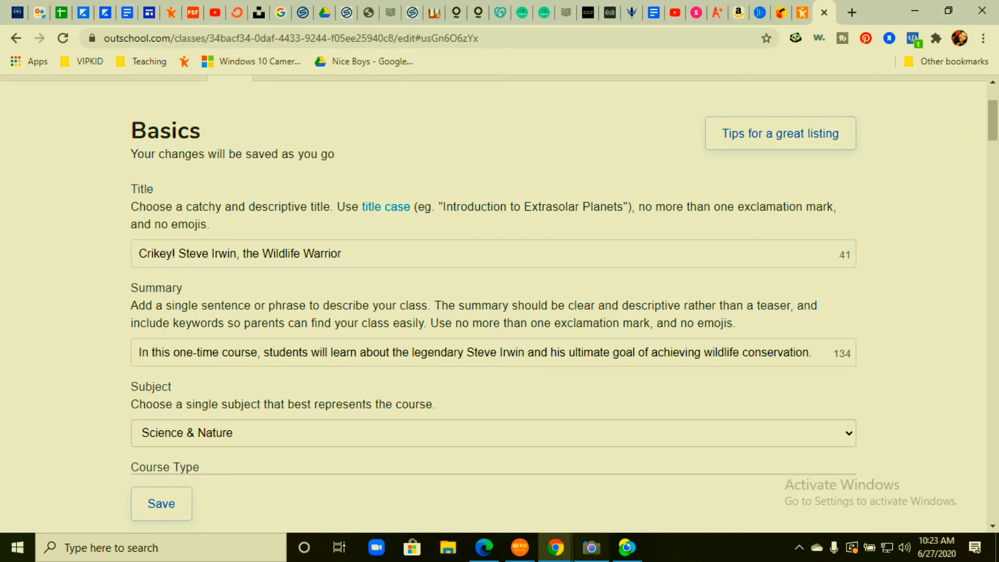
pyautogui.scroll(-3, 493, 302)
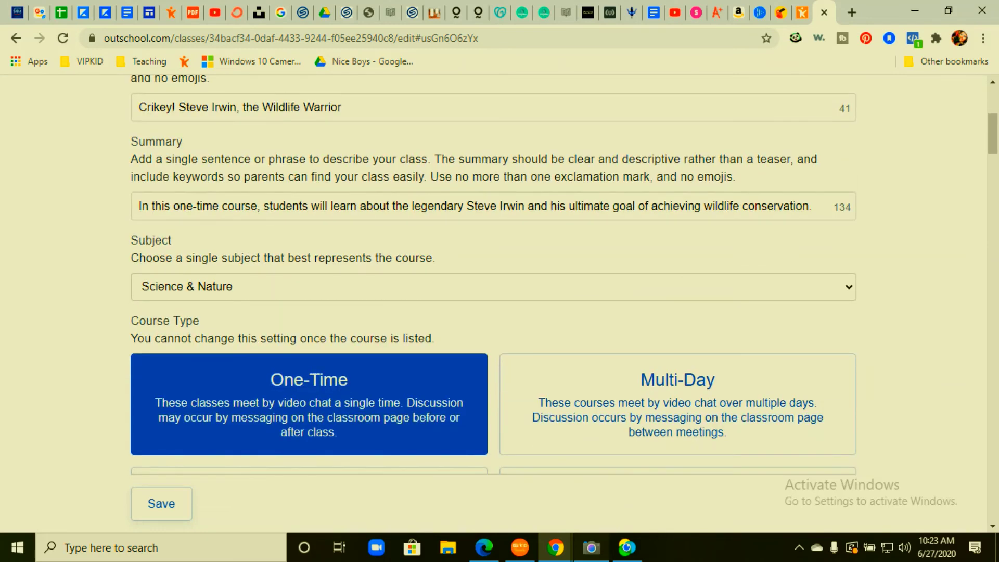
pyautogui.scroll(-3, 494, 302)
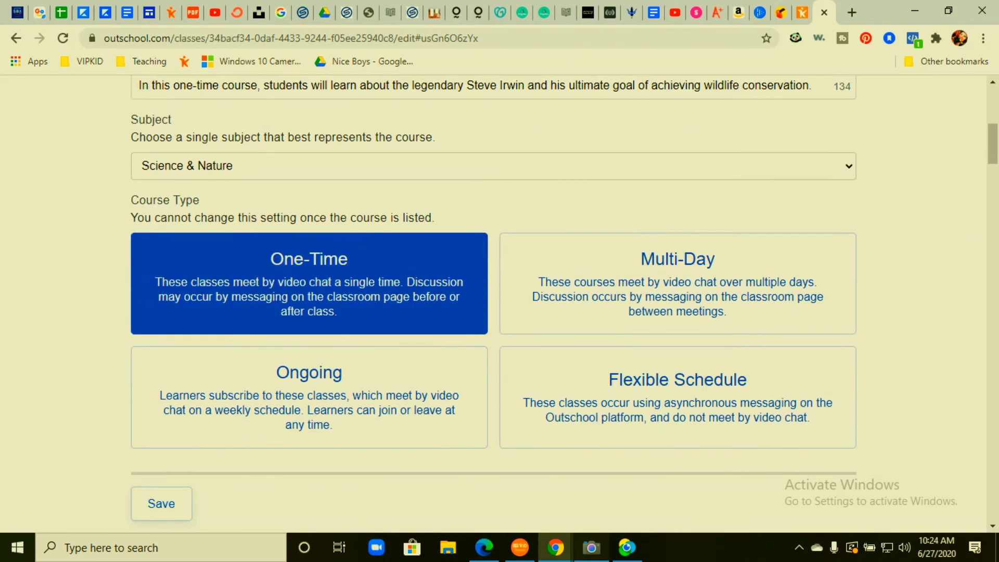
pyautogui.scroll(-6, 493, 302)
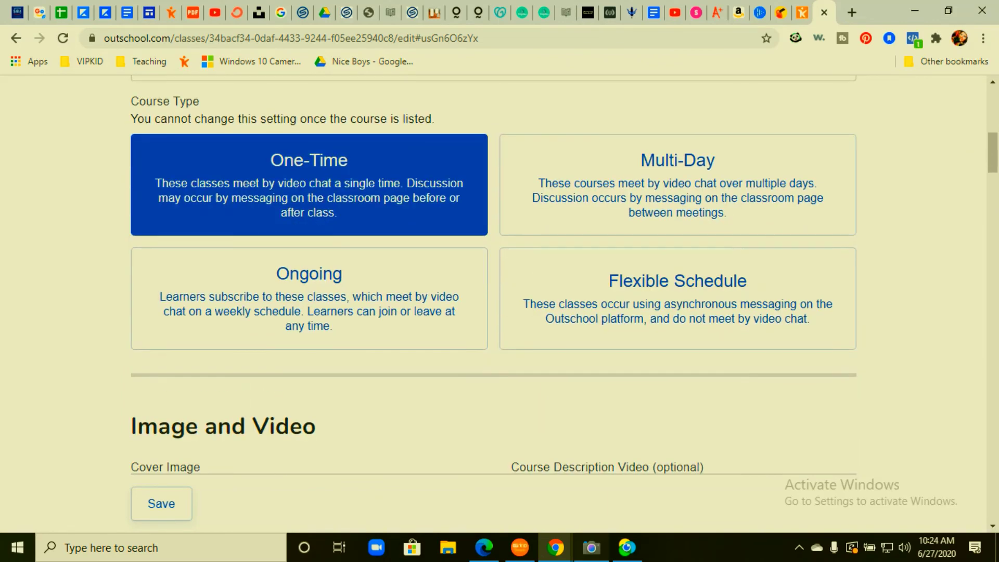
# Look over the Crikey! class's cover image, age group and class size
pyautogui.scroll(-1, 303, 291)
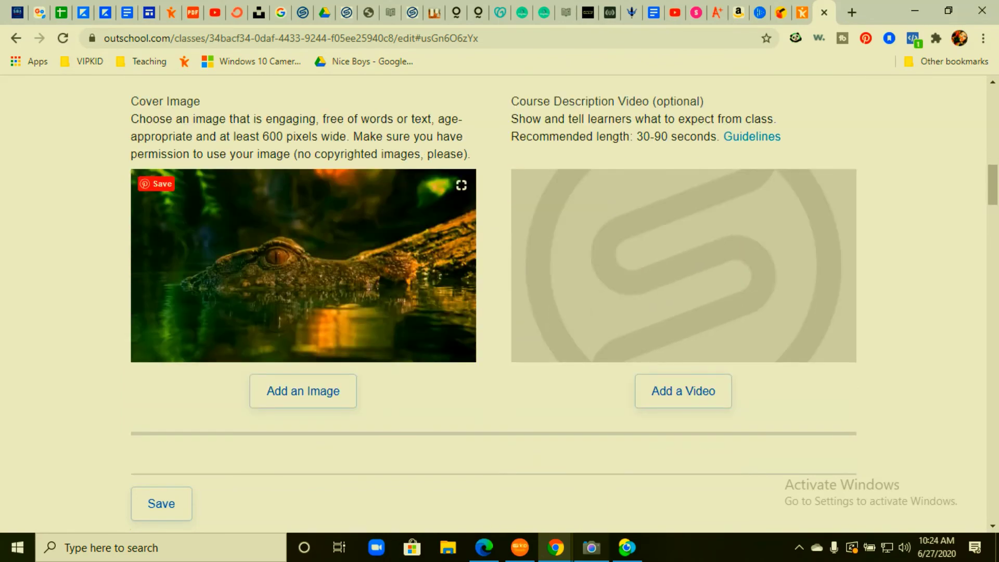
pyautogui.scroll(-4, 494, 302)
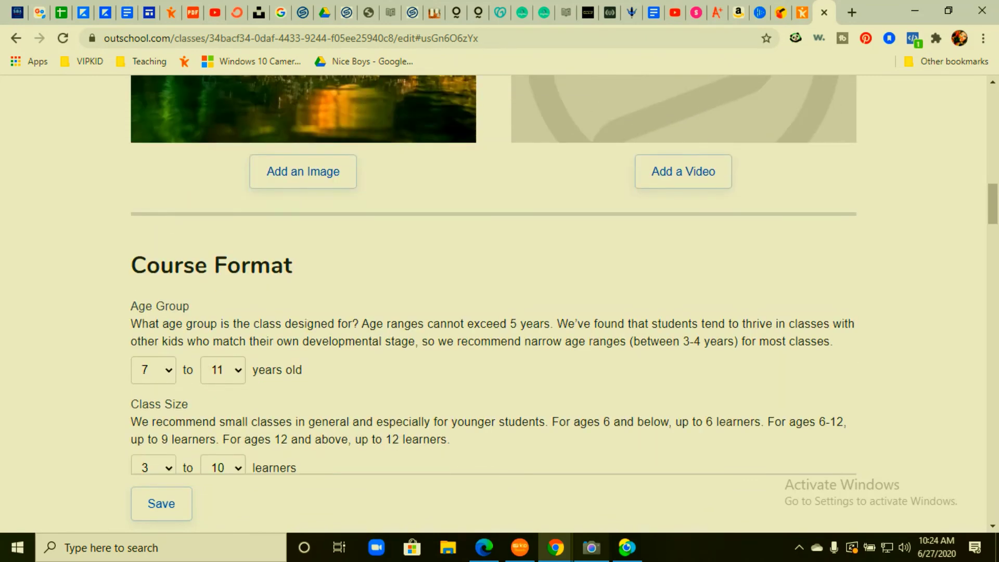
pyautogui.scroll(3, 493, 302)
pyautogui.scroll(3, 493, 302)
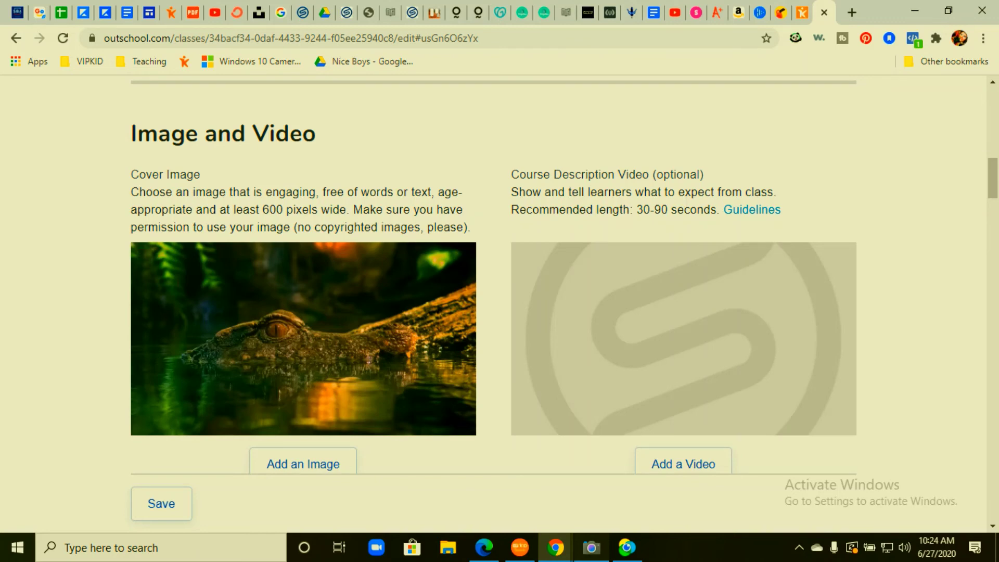
# Review the Course Format section of the Crikey! class, covering the age group guidance, class size and course duration
pyautogui.scroll(-4, 493, 302)
pyautogui.scroll(-1, 493, 302)
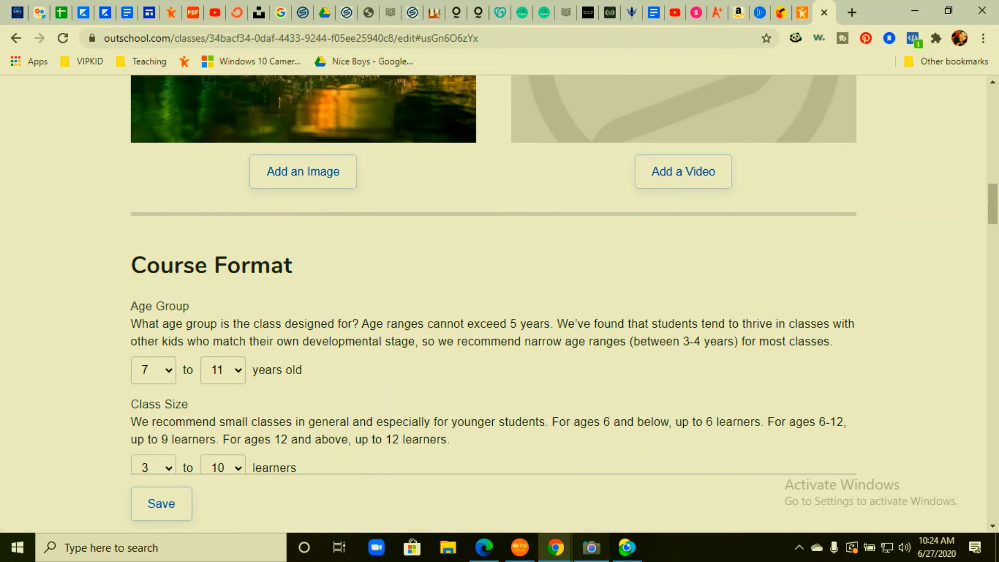
pyautogui.scroll(1, 494, 302)
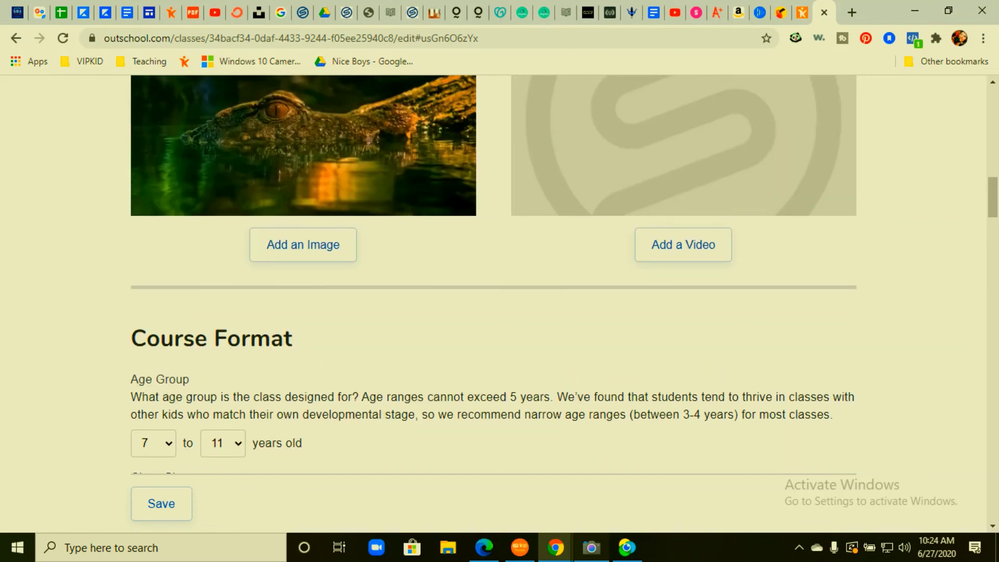
pyautogui.scroll(-1, 494, 301)
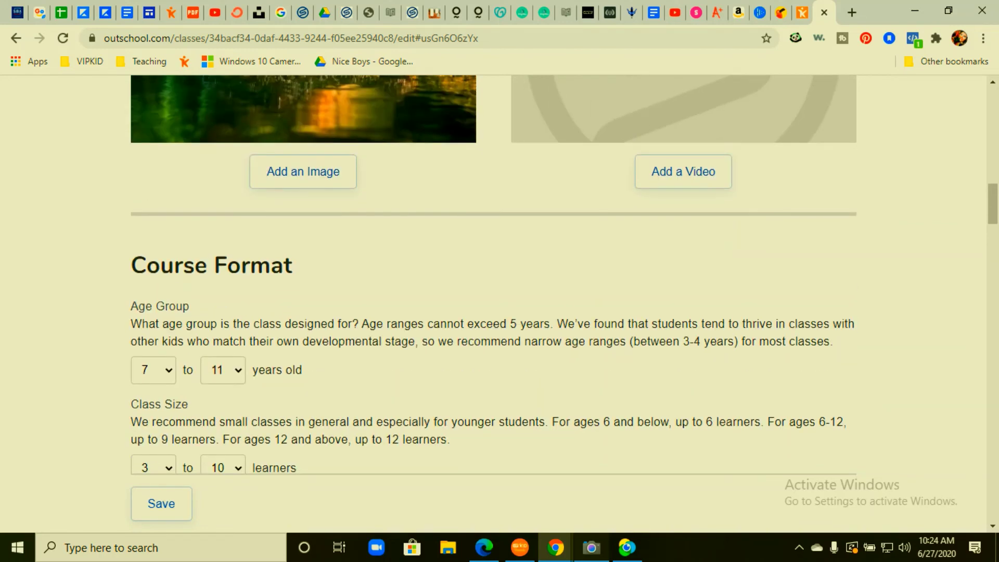
pyautogui.scroll(-2, 493, 302)
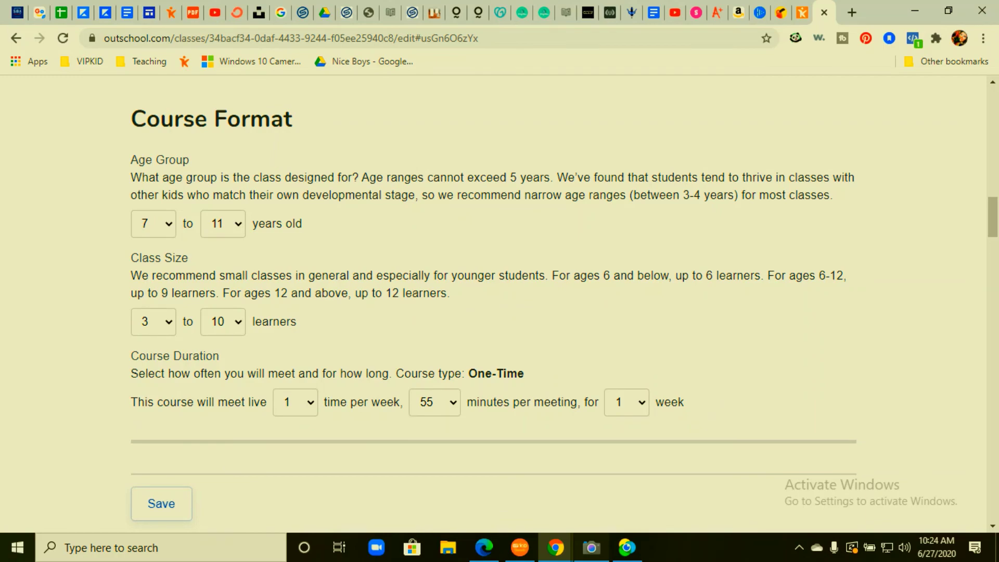
pyautogui.moveTo(131, 119); pyautogui.dragTo(833, 195)
pyautogui.click(833, 195)
# Review the numbered class structure in the class description and add a period after "Irwins" in item 8
pyautogui.scroll(-6, 493, 302)
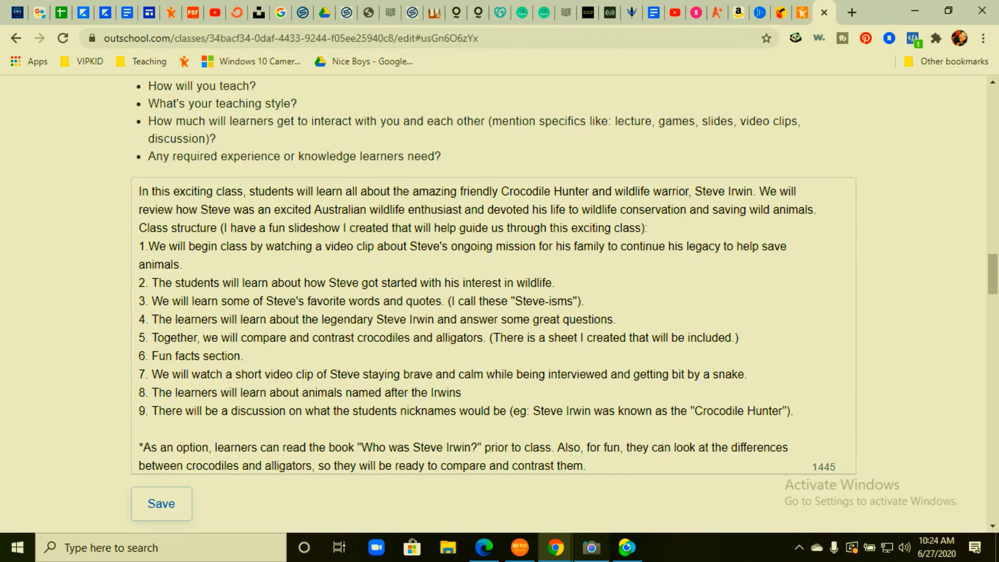
pyautogui.scroll(-1, 493, 301)
pyautogui.moveTo(138, 118); pyautogui.dragTo(793, 337)
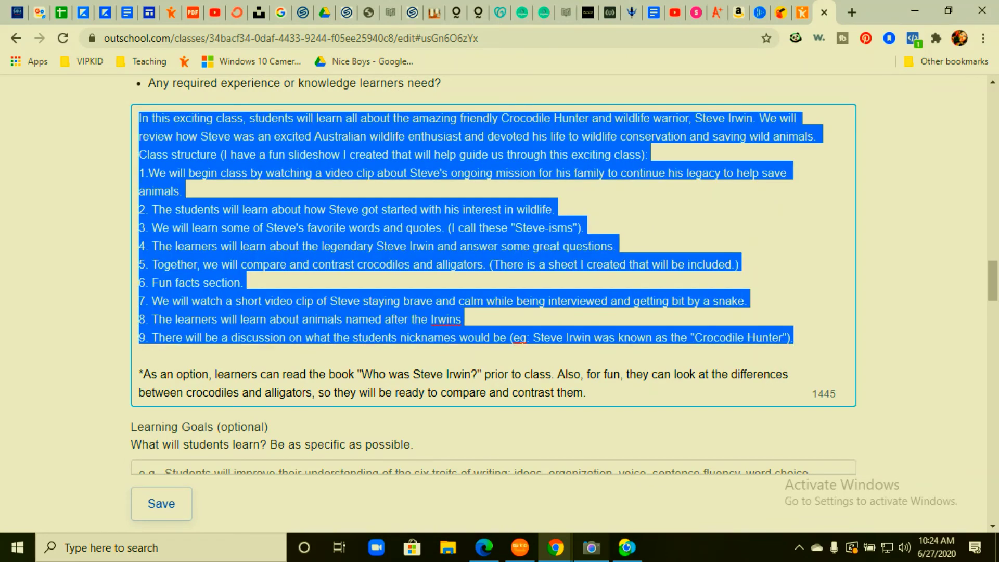
pyautogui.click(222, 228)
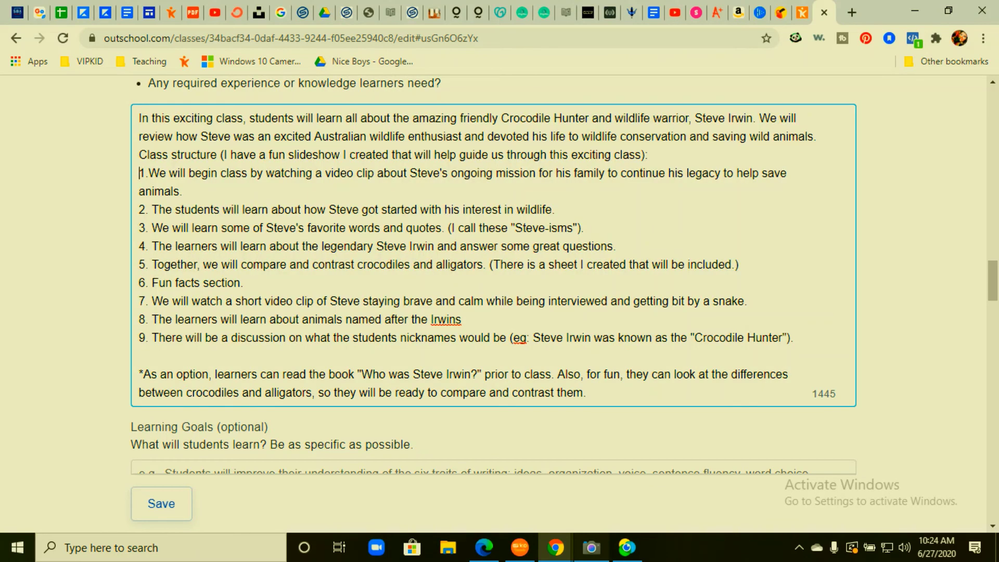
pyautogui.moveTo(138, 173); pyautogui.dragTo(793, 337)
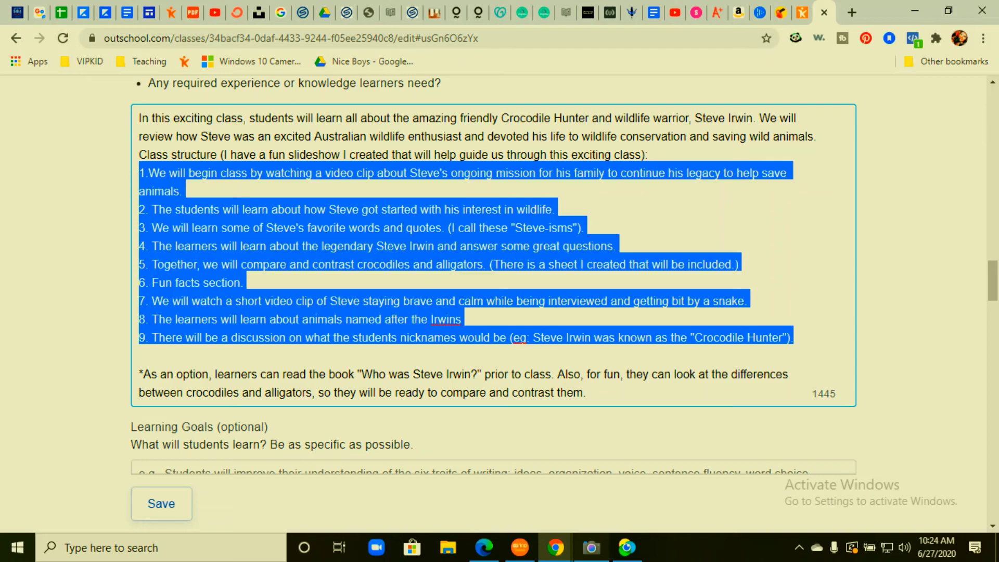
pyautogui.click(451, 338)
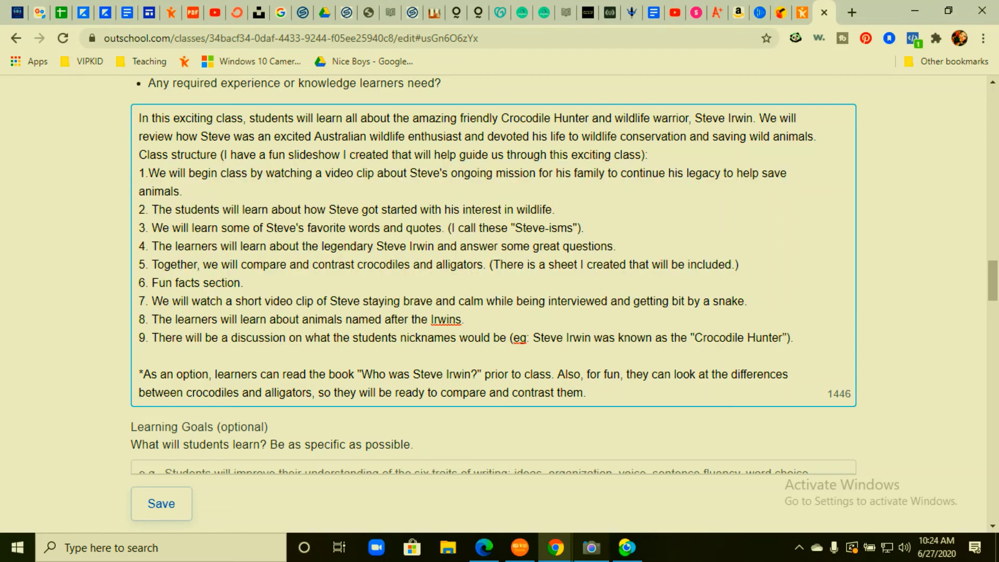
# Look over the optional Homework, Assessment and Next Class fields, the listed class sources and the Teacher Expertise field
pyautogui.scroll(-6, 451, 338)
pyautogui.scroll(-13, 493, 302)
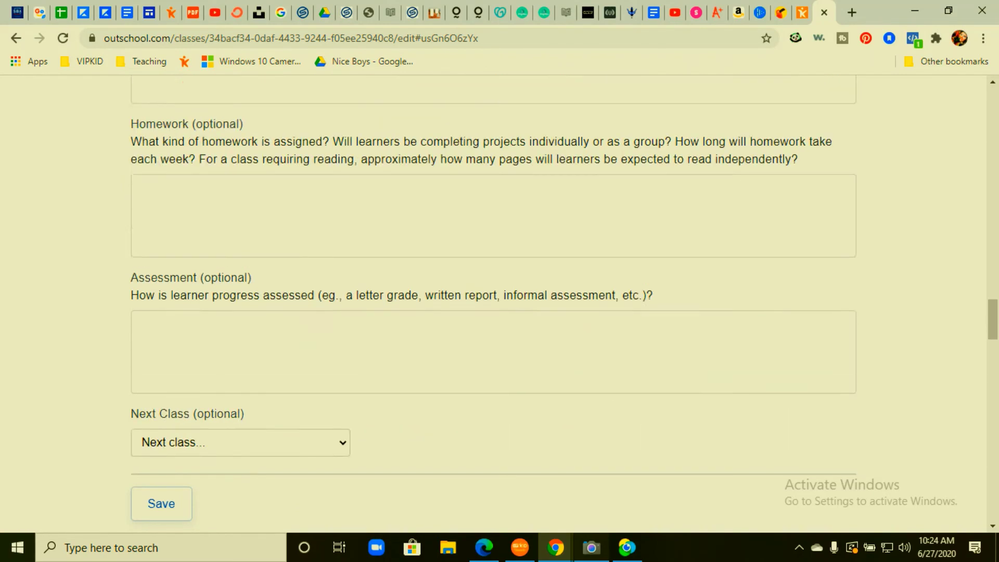
pyautogui.scroll(-7, 494, 302)
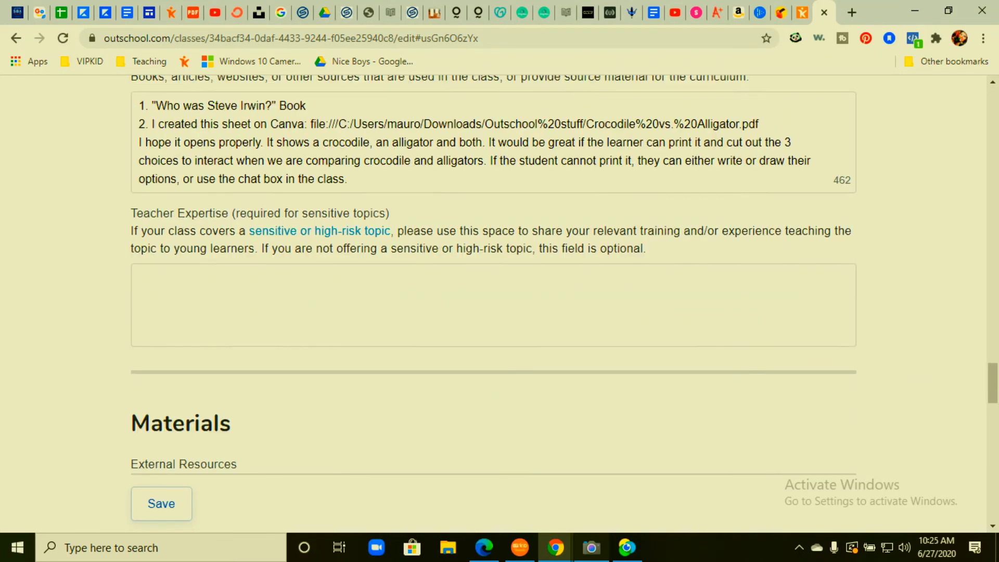